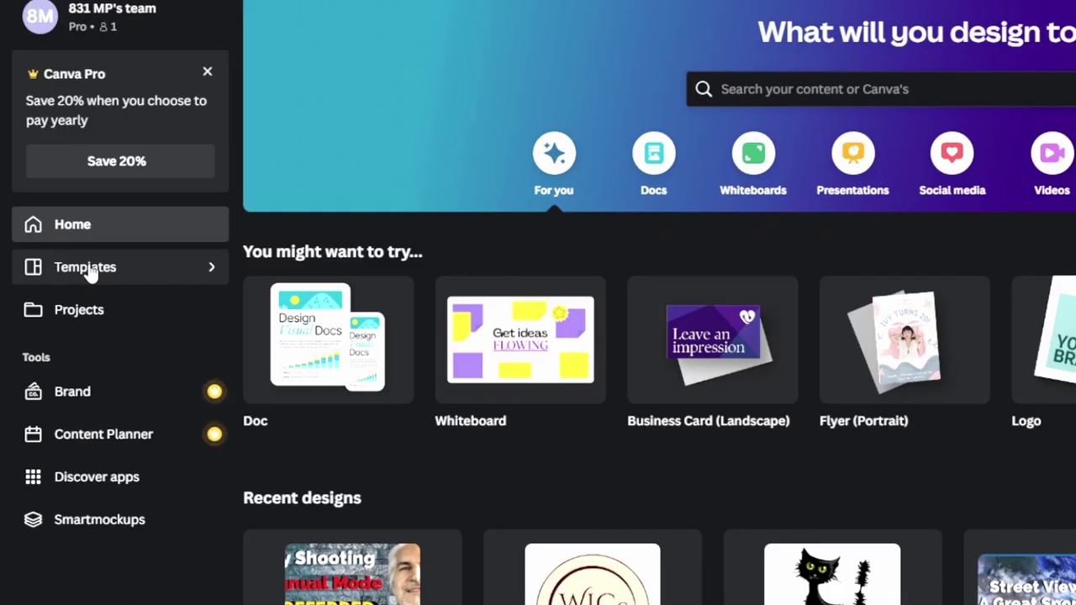
Search the Canva template library for 'id' card designs.
left_click(57, 279)
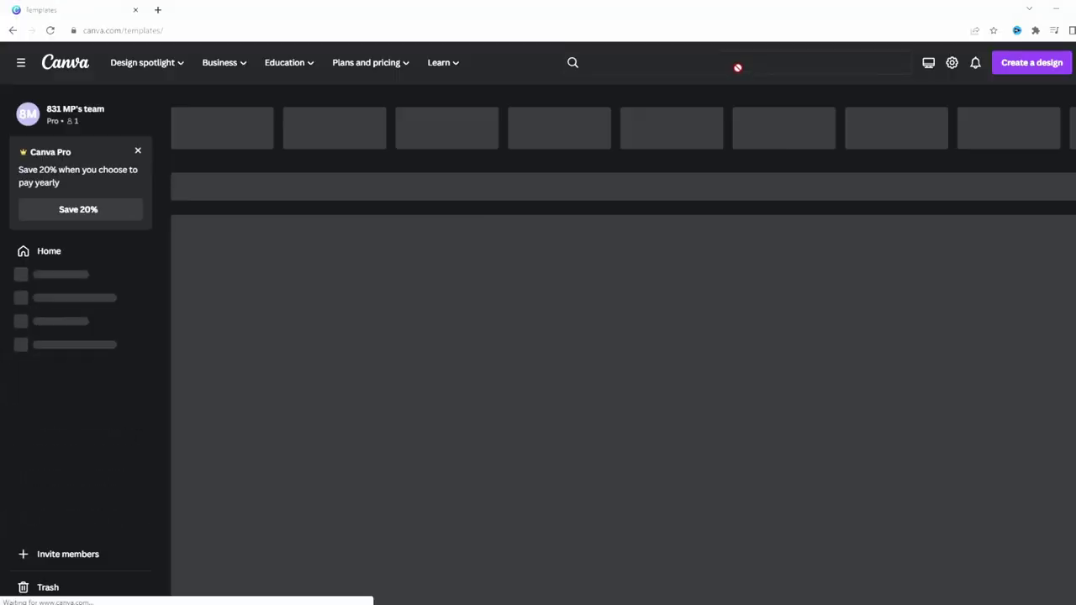
left_click(737, 67)
type("ie")
key("Return")
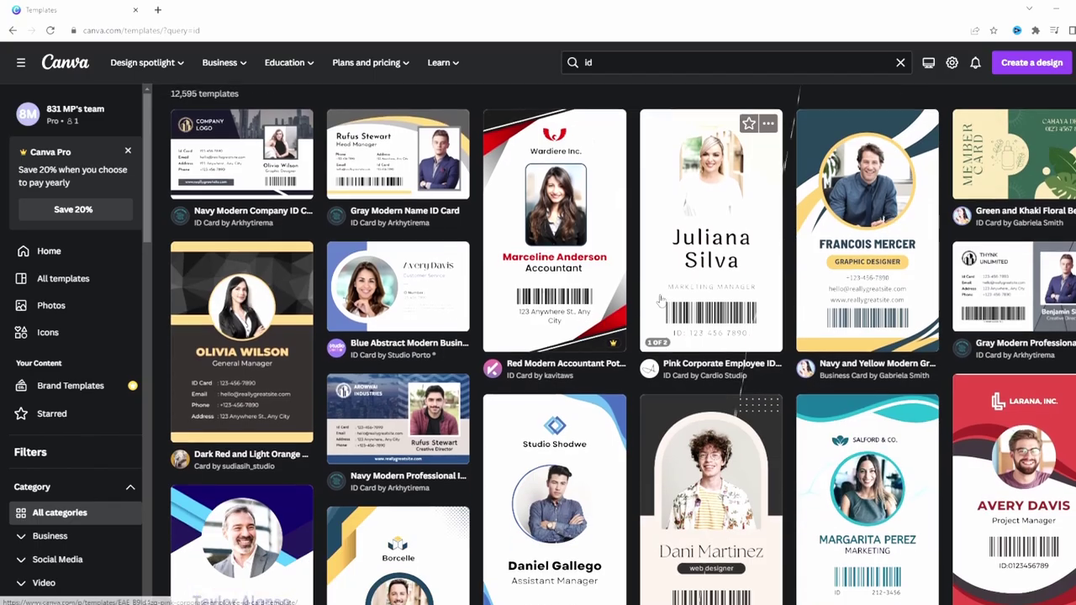
Browse the ID results and preview the Navy and Yellow Modern Graphic Designer card.
scroll(698, 384, "down", 5)
scroll(697, 384, "down", 2)
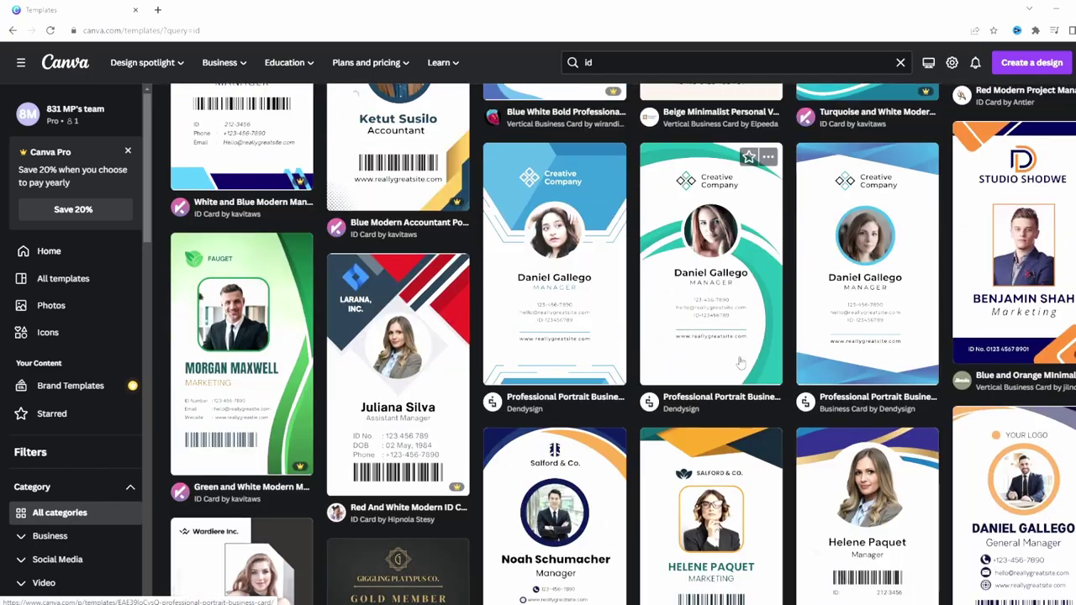
scroll(753, 358, "down", 3)
scroll(763, 352, "down", 1)
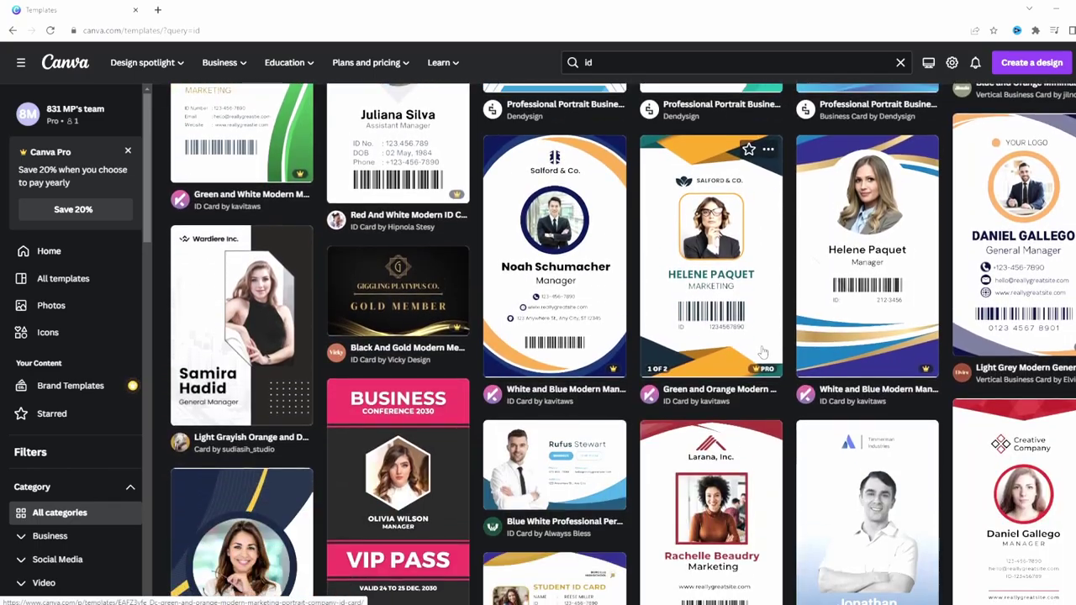
scroll(762, 352, "down", 3)
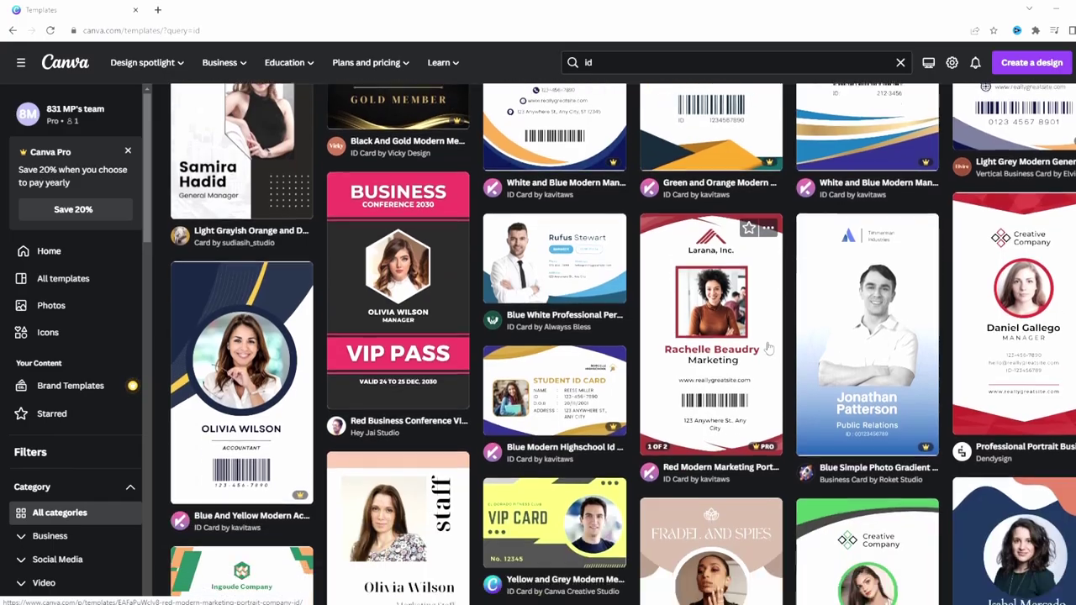
scroll(765, 347, "up", 10)
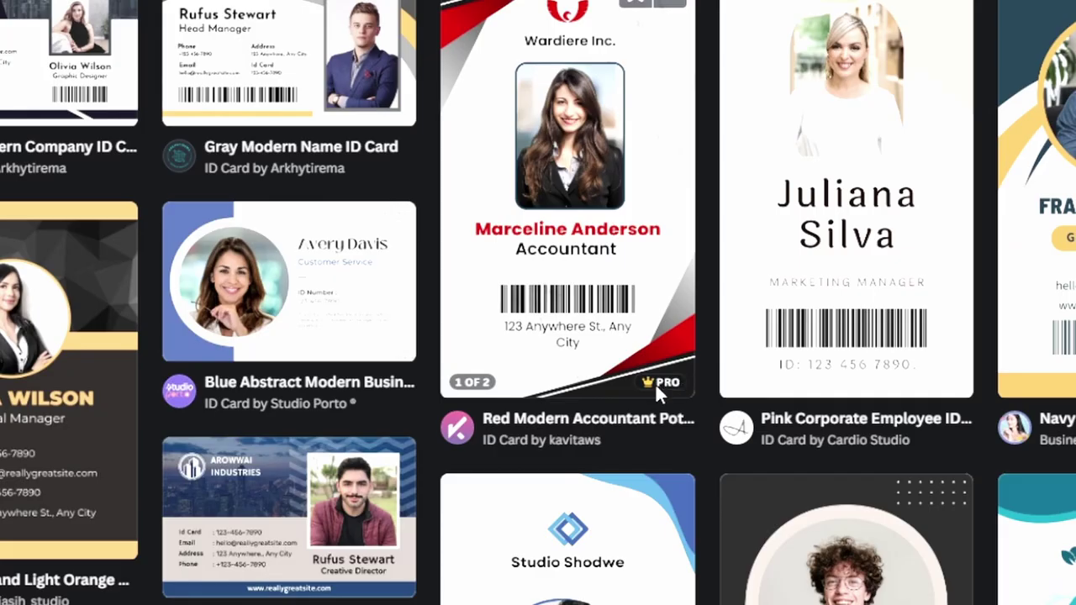
mouse_move(661, 384)
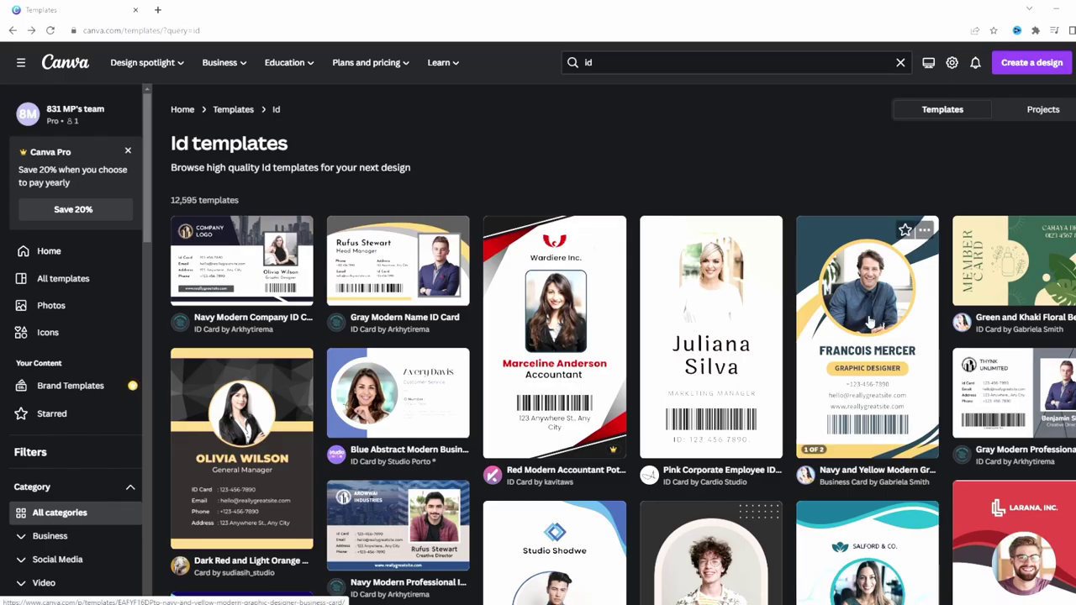
left_click(822, 271)
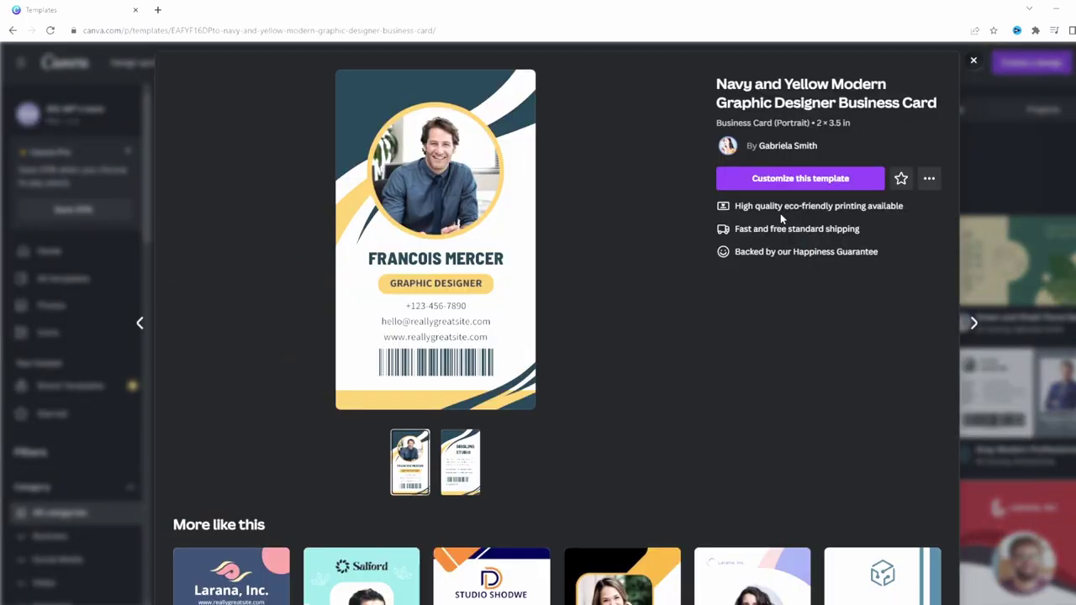
Customize the Navy and Yellow template and make a resized 4 × 6 inch copy.
left_click(821, 179)
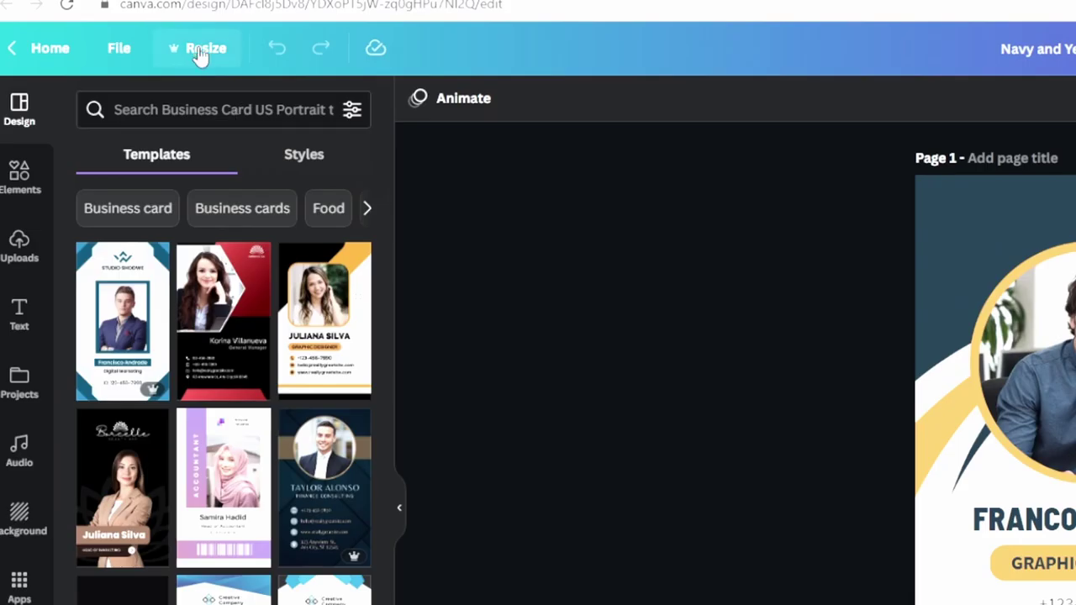
left_click(133, 59)
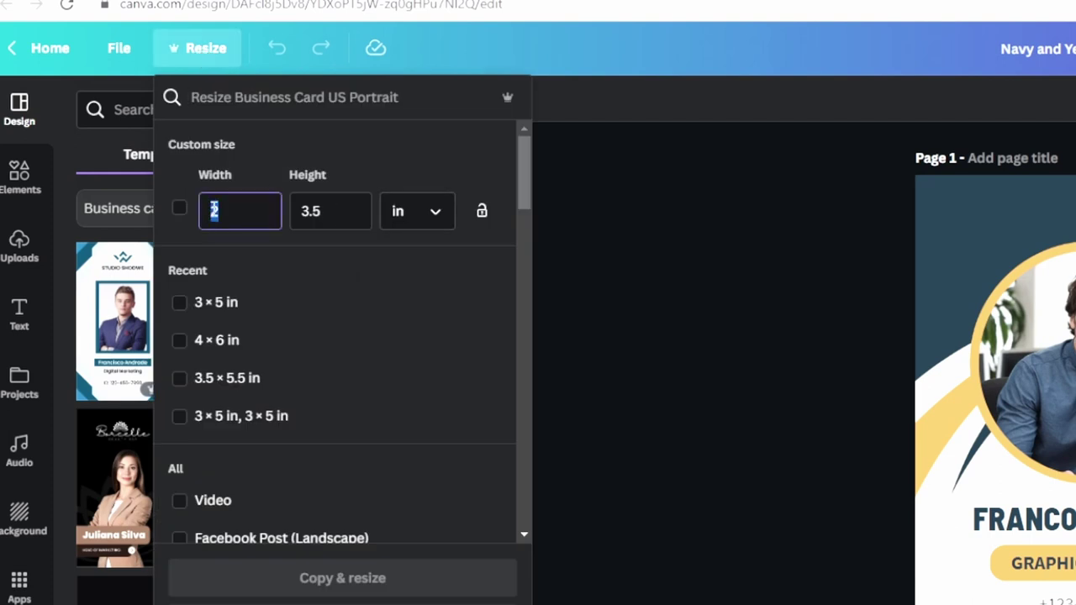
type("4")
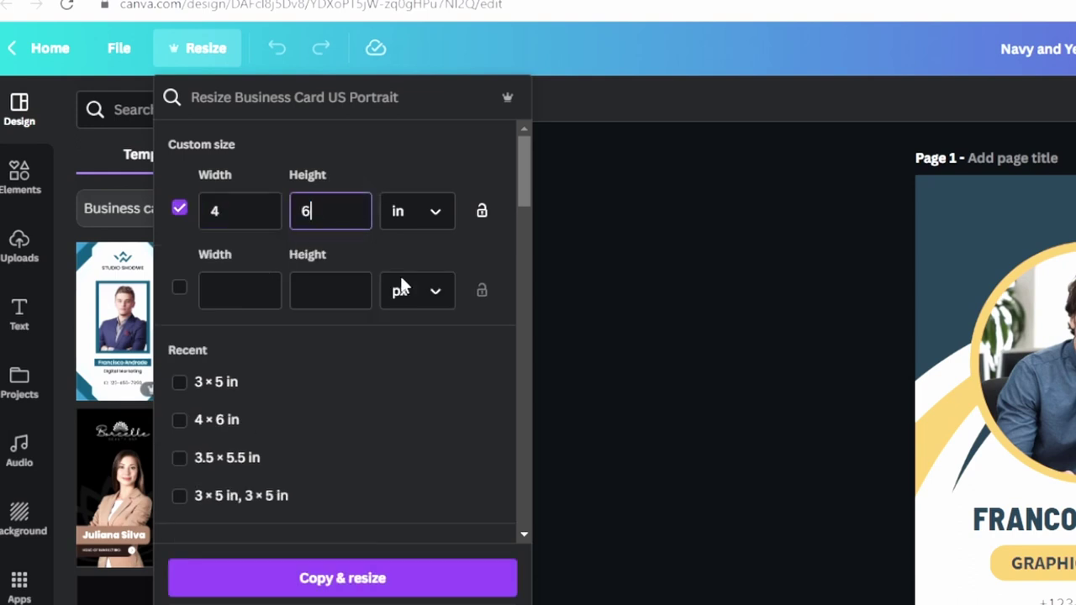
left_click(332, 586)
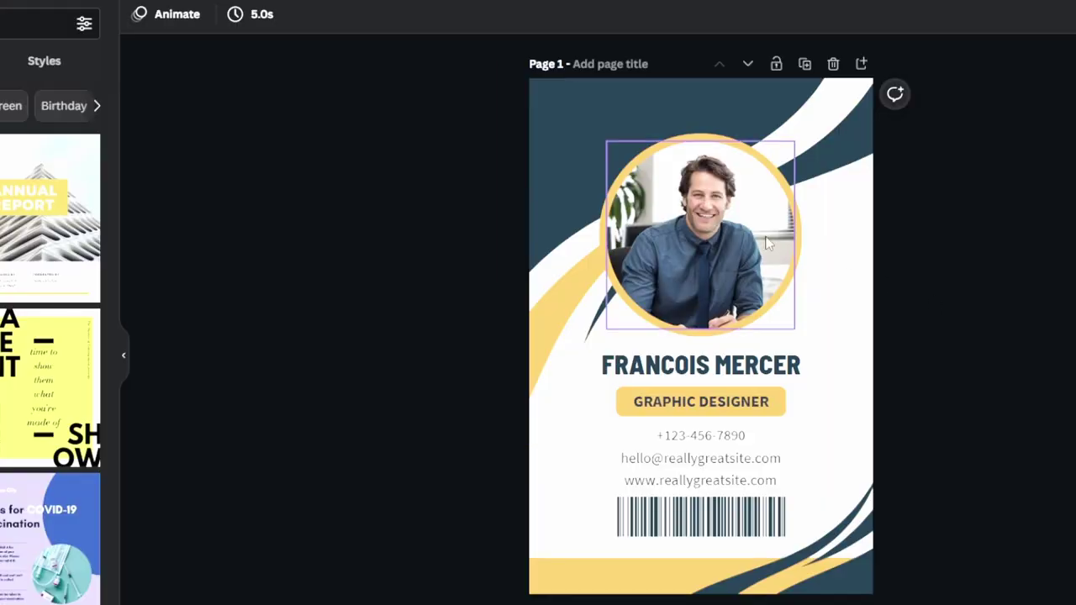
Move the yellow circle frame to the card's top, shrink it slightly, and refit the photo inside.
left_click_drag(740, 256, 721, 366)
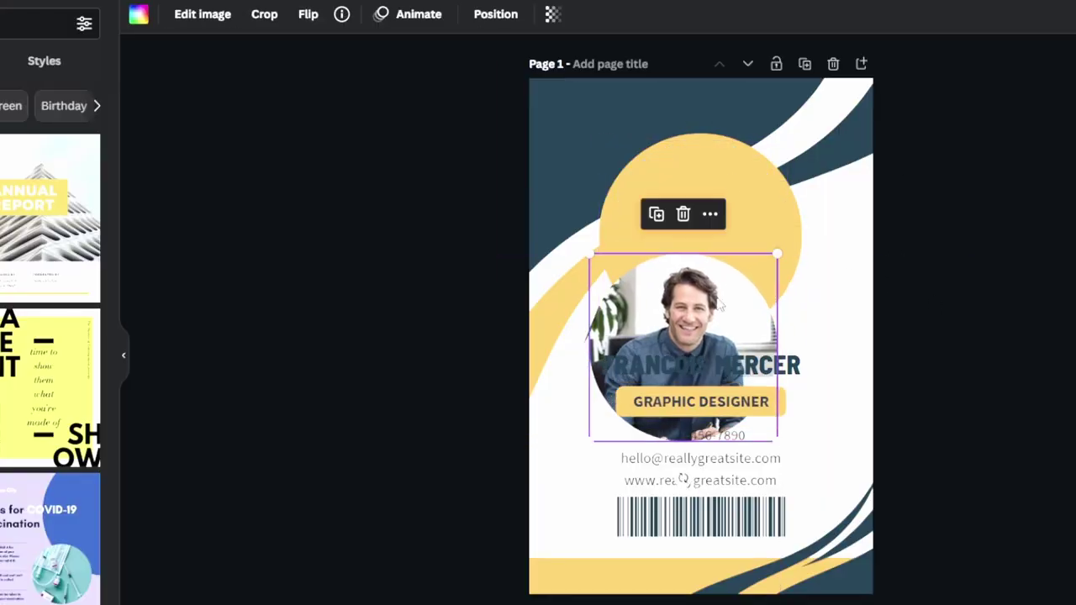
left_click(748, 216)
left_click_drag(747, 215, 746, 175)
left_click_drag(801, 90, 777, 109)
left_click_drag(717, 200, 731, 171)
left_click_drag(767, 326, 786, 150)
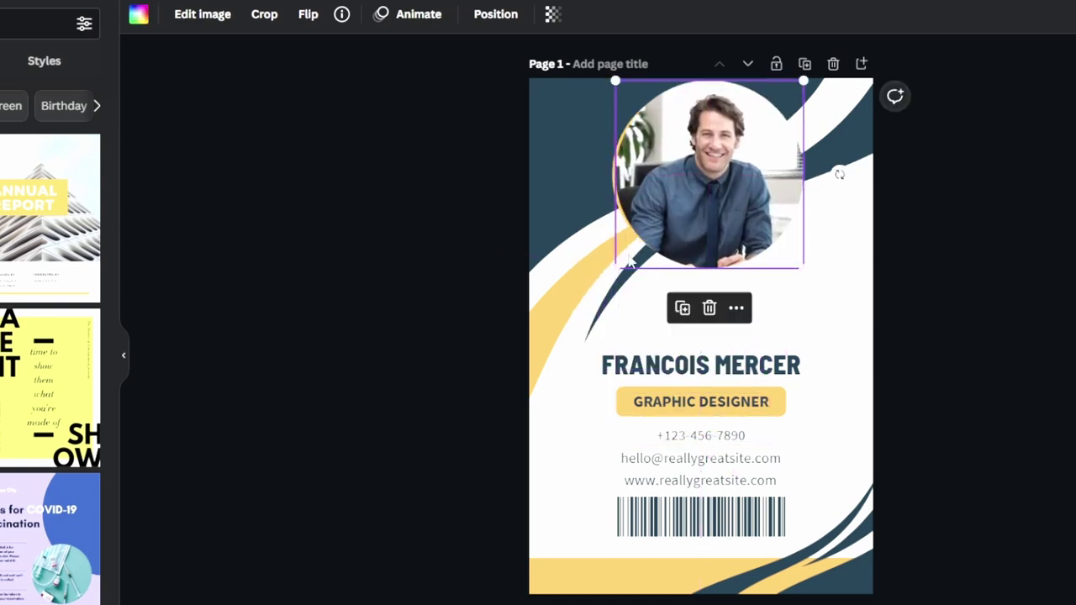
left_click(1060, 339)
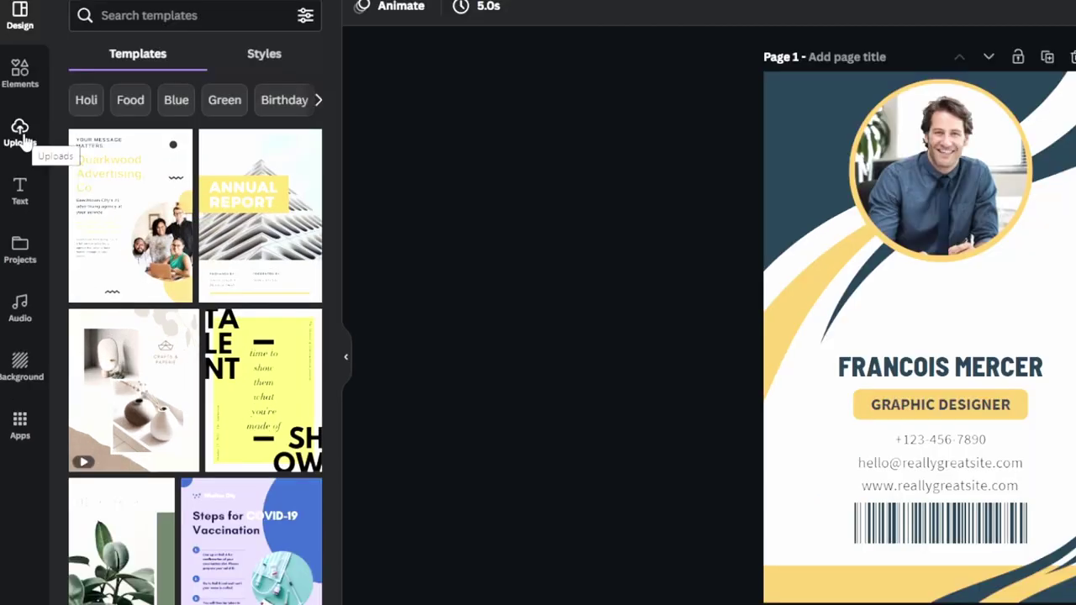
Drop the uploaded grey-shirt portrait from Uploads into the circle frame.
left_click(20, 133)
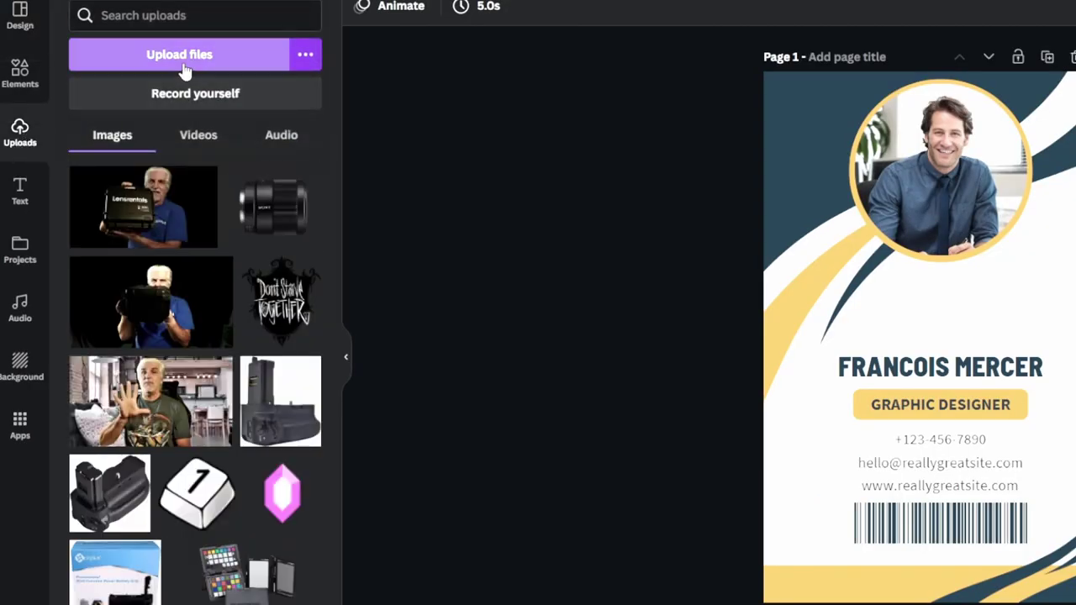
scroll(202, 370, "down", 10)
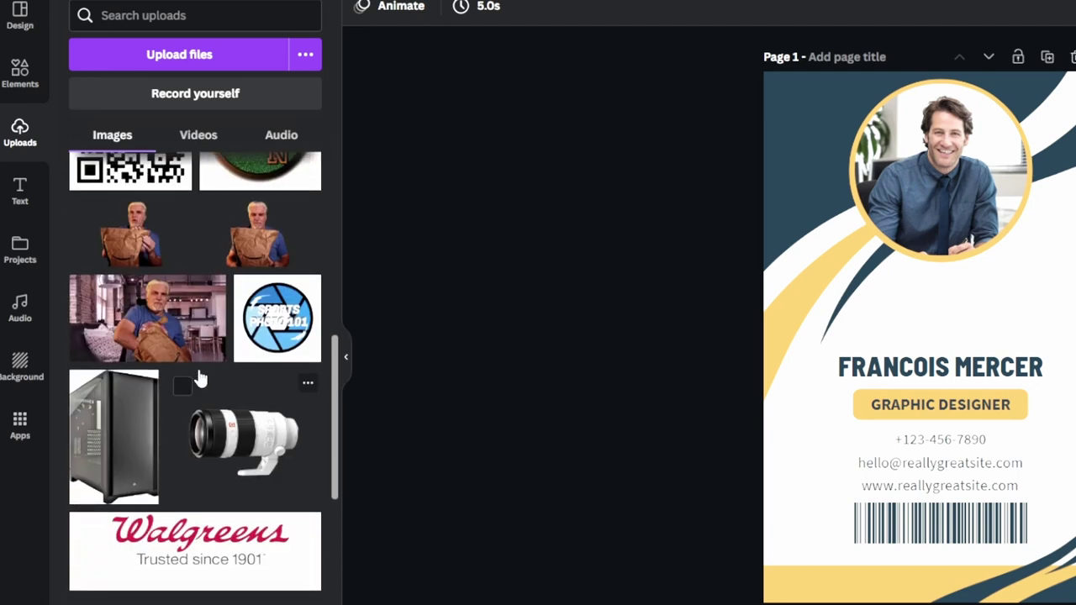
scroll(212, 375, "down", 15)
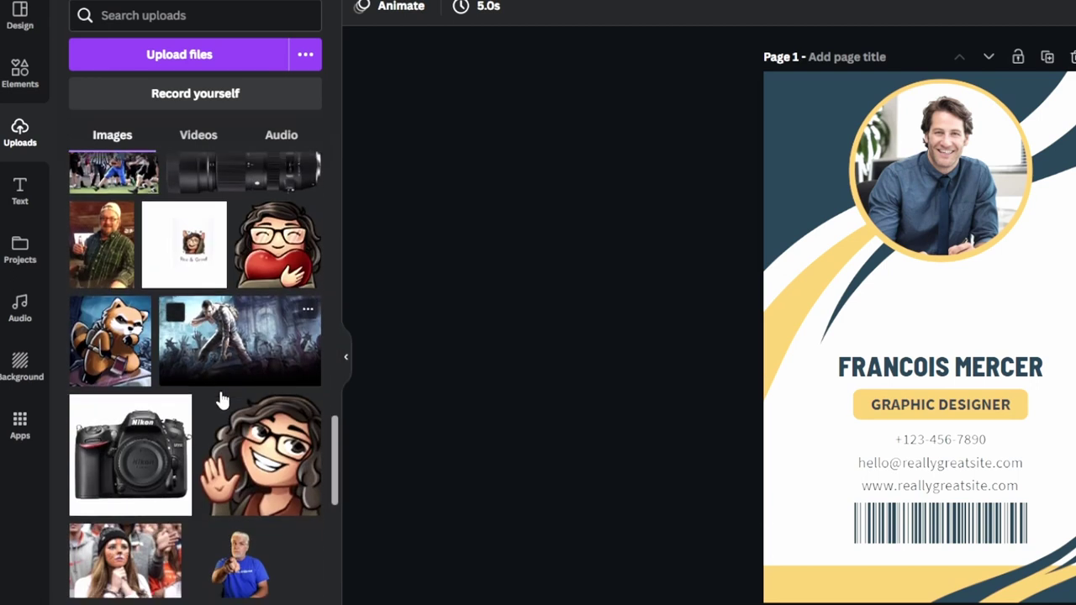
scroll(221, 402, "down", 15)
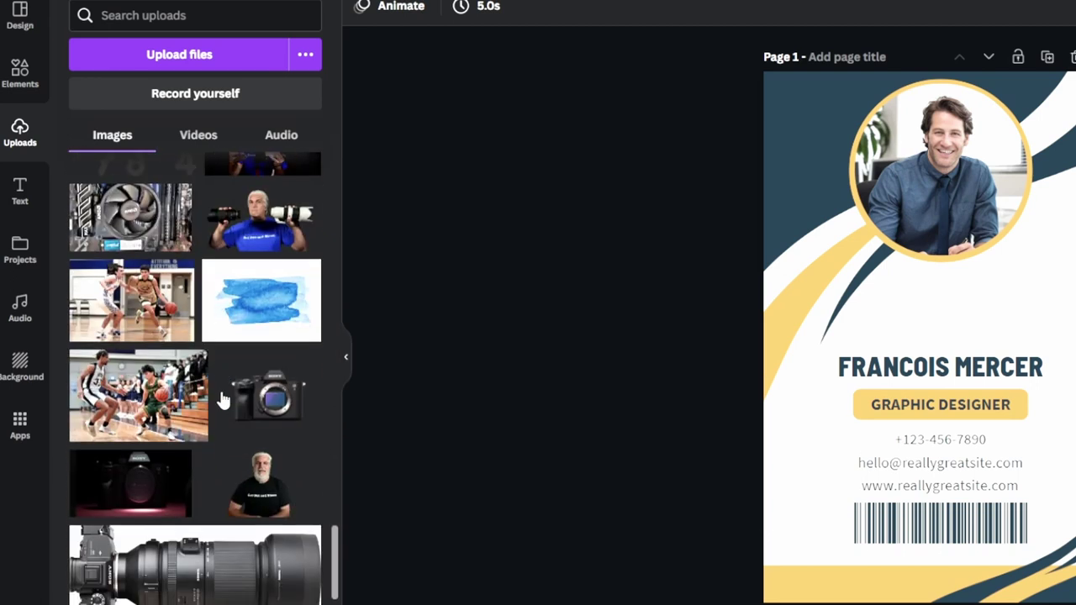
scroll(221, 402, "down", 15)
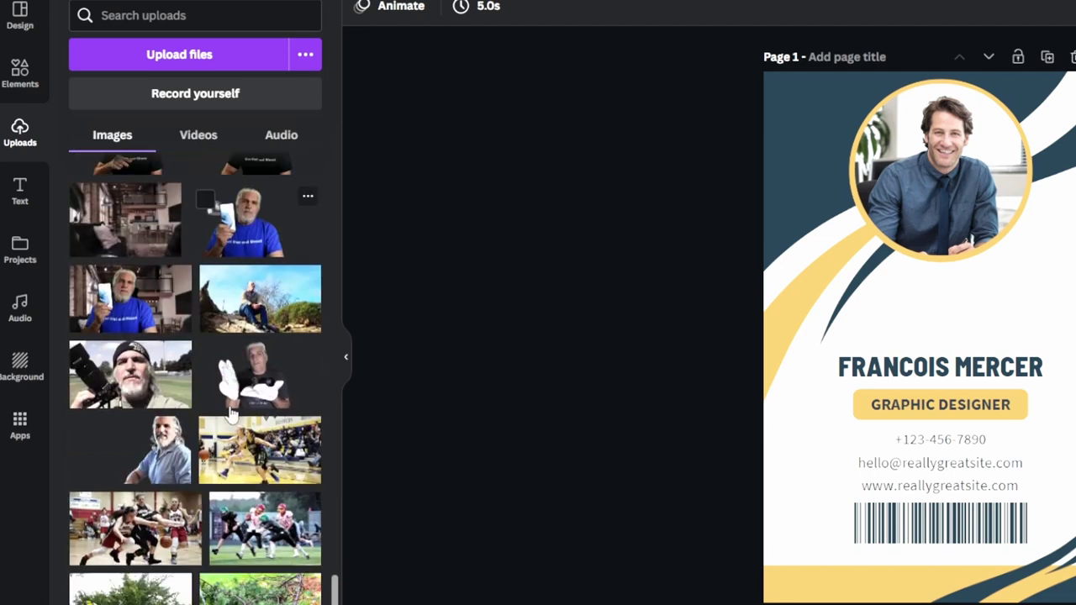
scroll(234, 408, "down", 15)
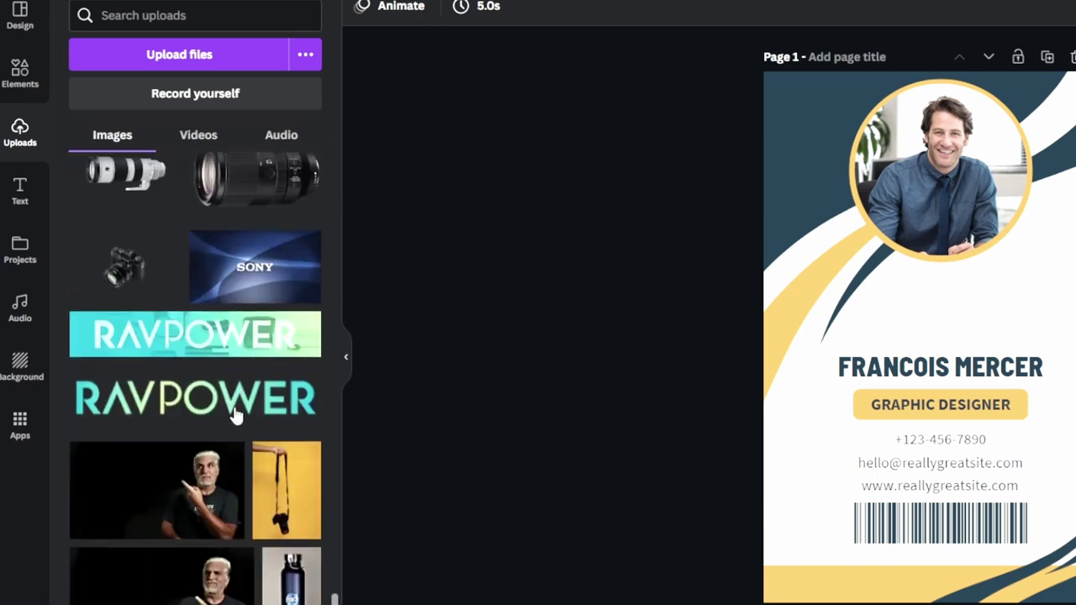
scroll(235, 415, "down", 12)
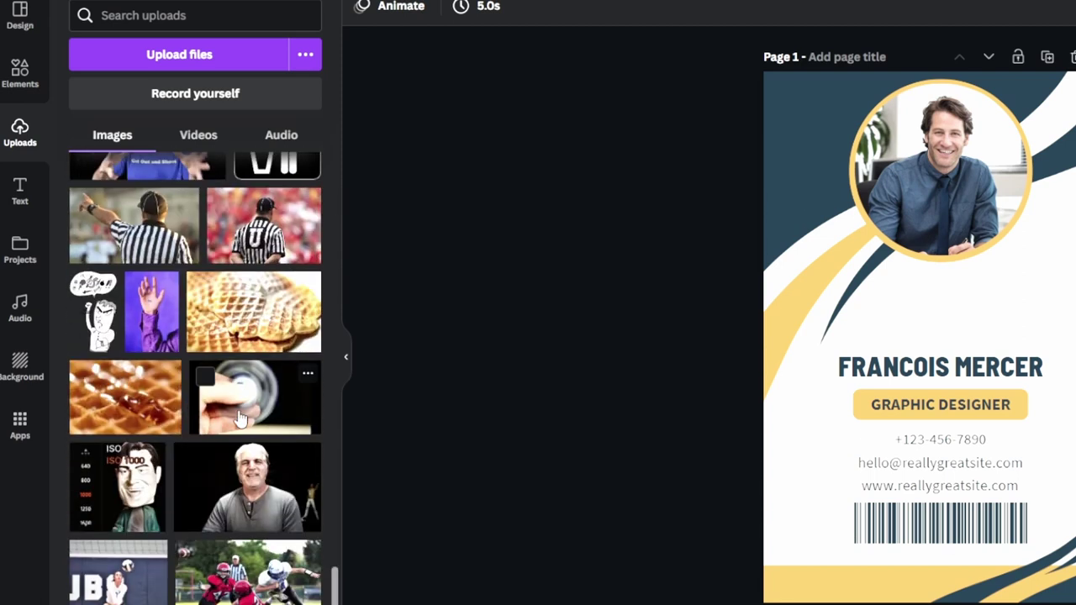
left_click_drag(250, 500, 896, 154)
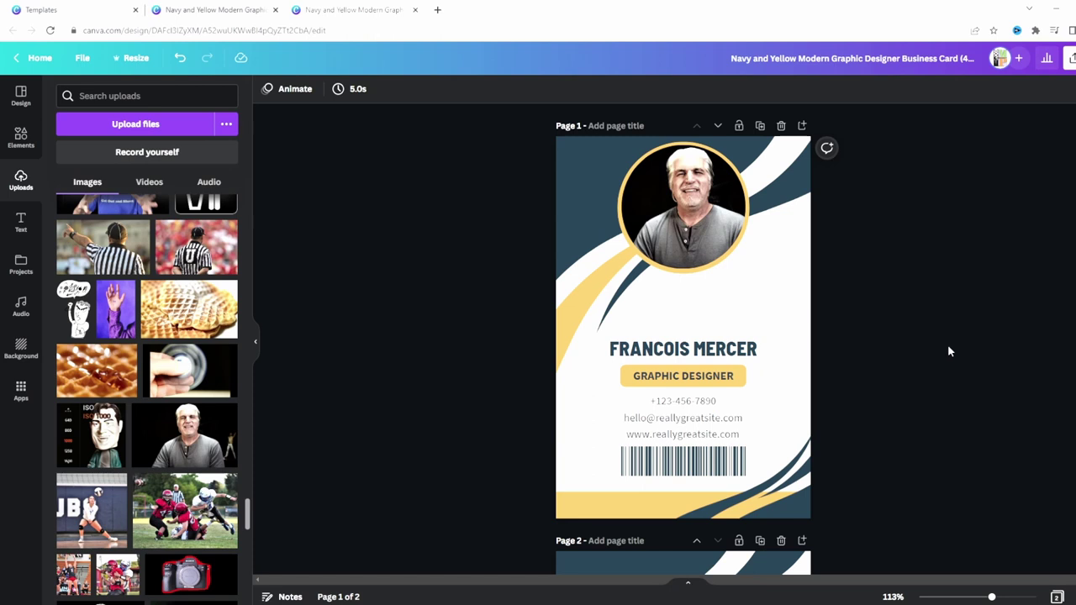
Select the new portrait and close the image effects without changing anything.
left_click(683, 220)
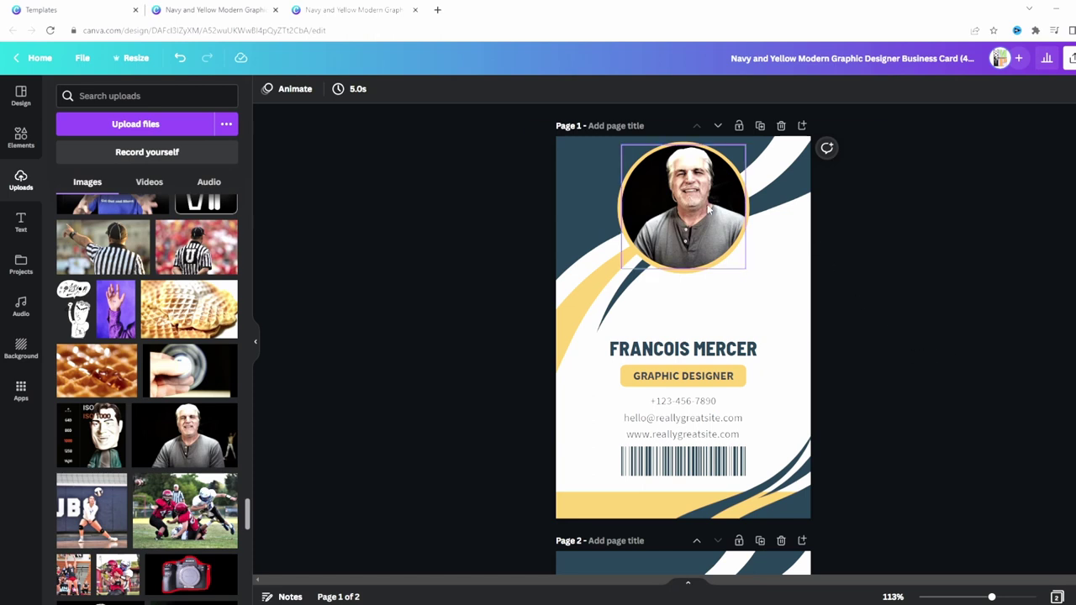
left_click(320, 98)
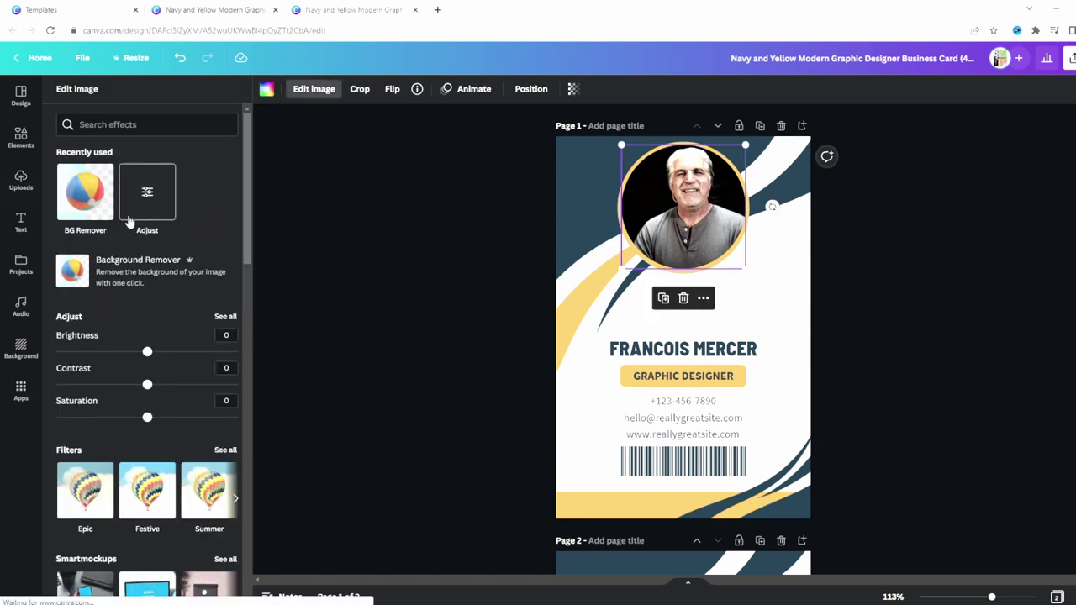
left_click(326, 90)
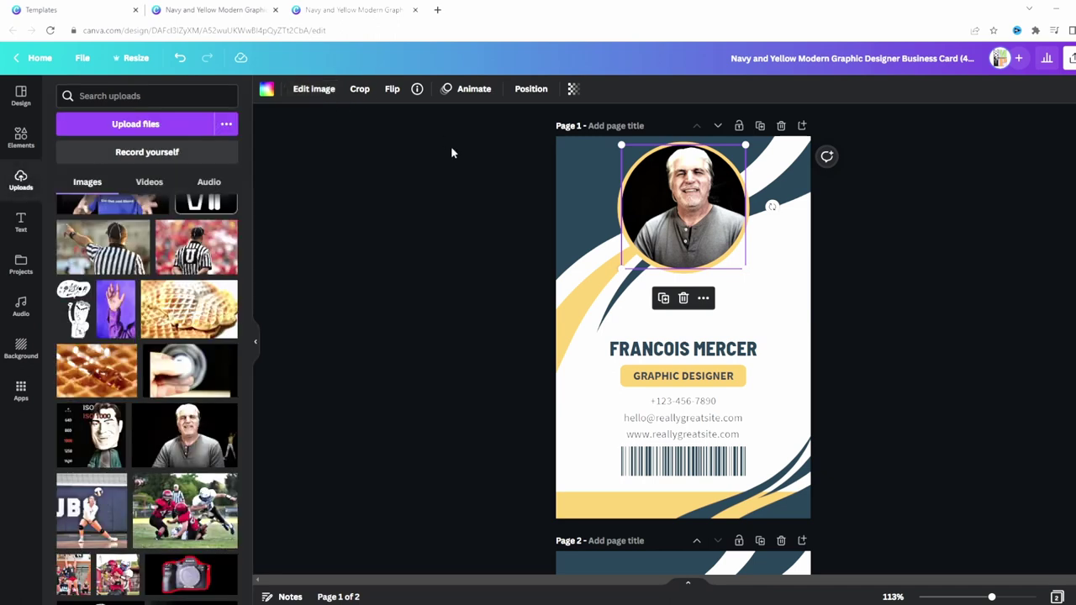
left_click(943, 251)
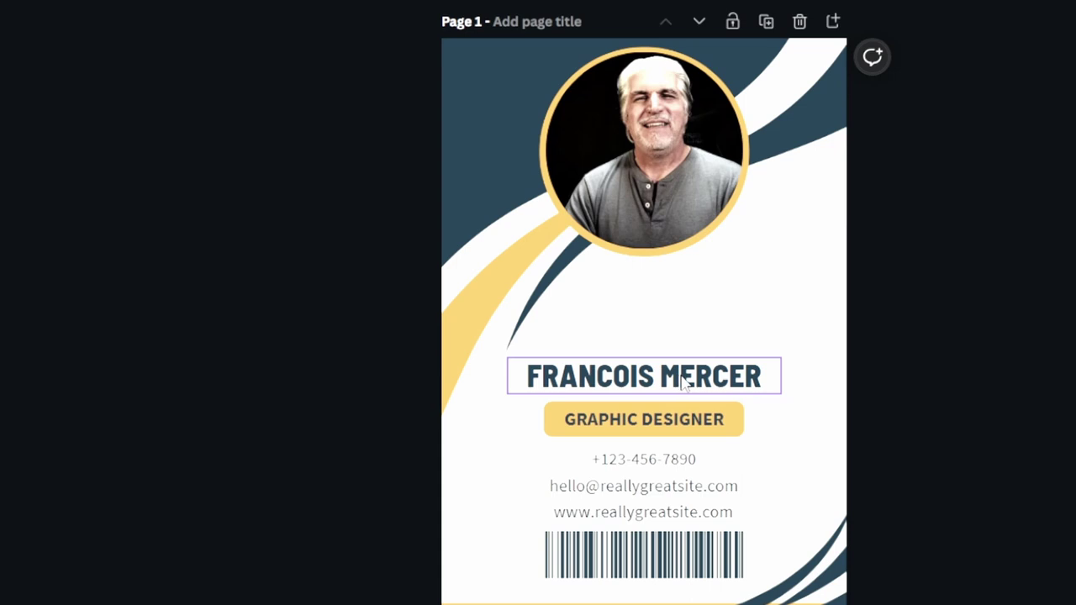
left_click_drag(705, 350, 708, 313)
left_click_drag(476, 91, 437, 46)
left_click_drag(763, 324, 737, 294)
double_click(737, 294)
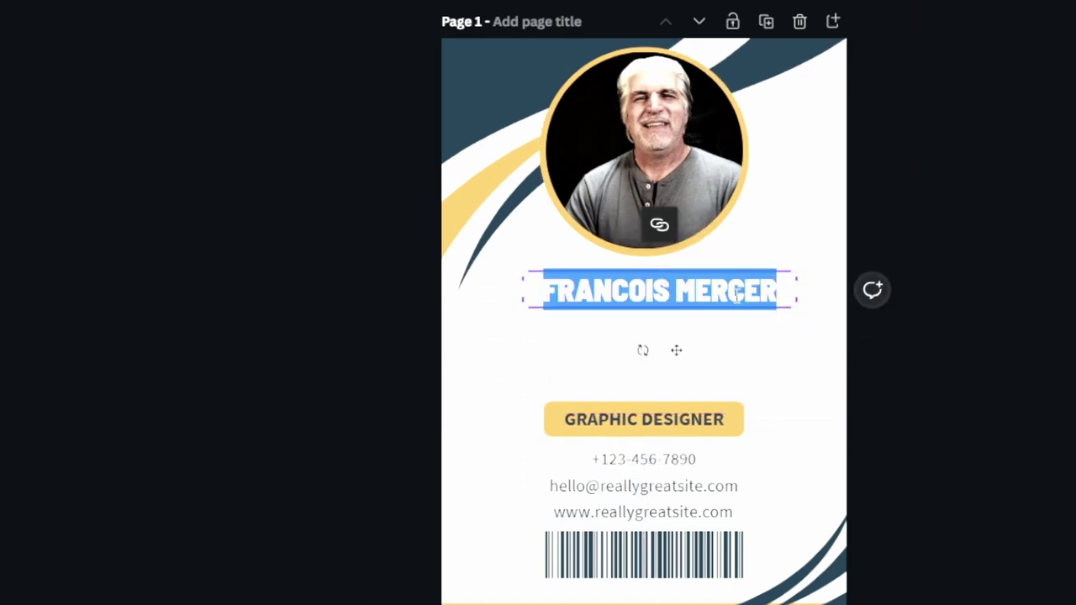
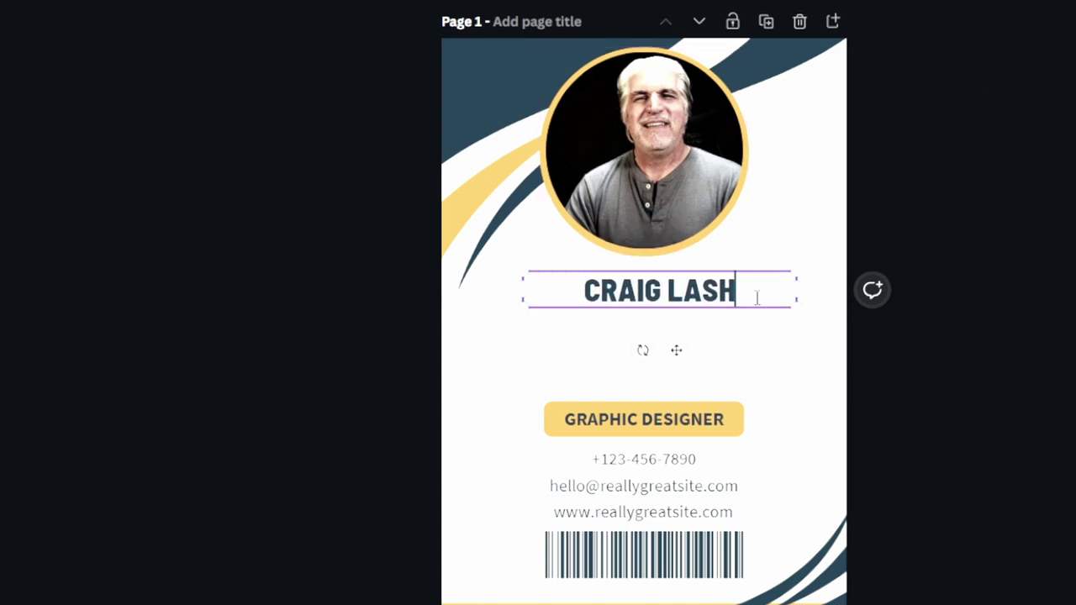
double_click(641, 292)
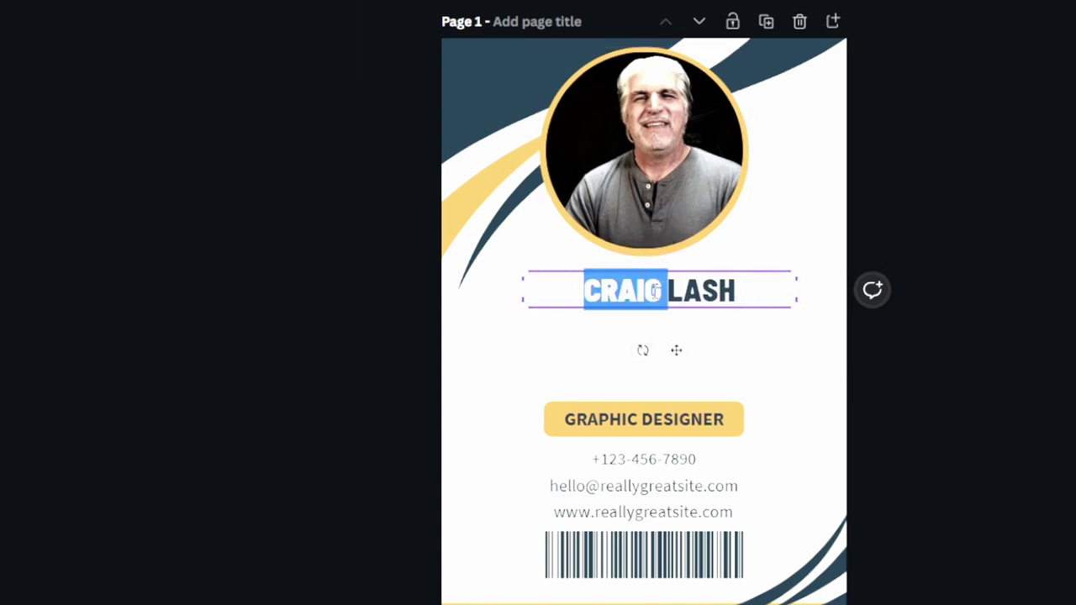
double_click(701, 294)
triple_click(700, 294)
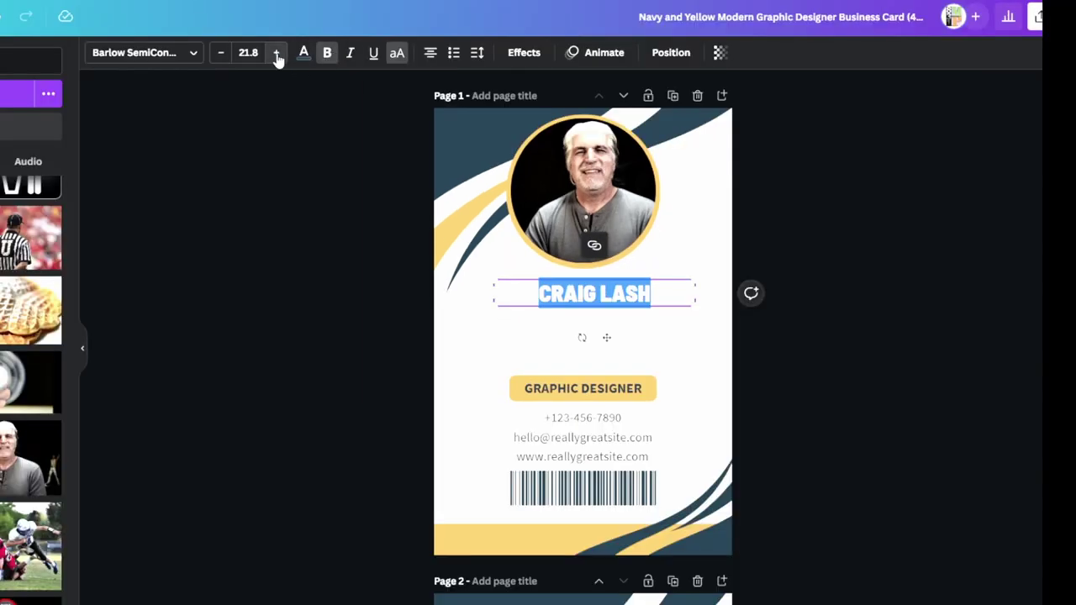
left_click(276, 53)
left_click(277, 53)
left_click(277, 52)
left_click(277, 53)
left_click(277, 53)
left_click(277, 53)
left_click(276, 53)
left_click(276, 53)
left_click(277, 53)
left_click(277, 53)
left_click(276, 53)
left_click(276, 53)
left_click(277, 53)
left_click(276, 53)
left_click(277, 53)
left_click(277, 53)
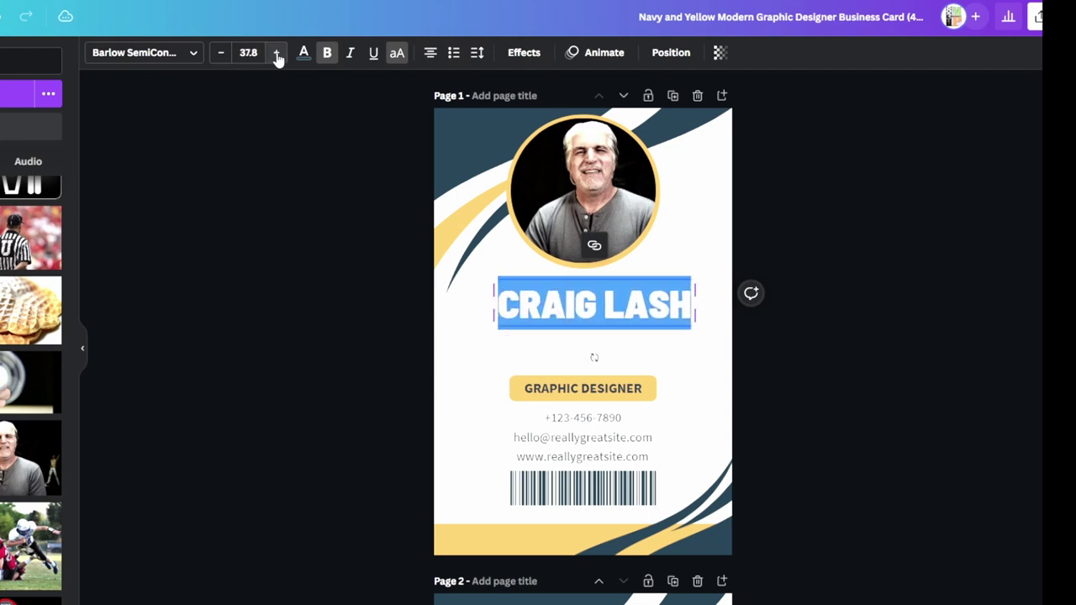
left_click(277, 53)
left_click(277, 53)
left_click(276, 53)
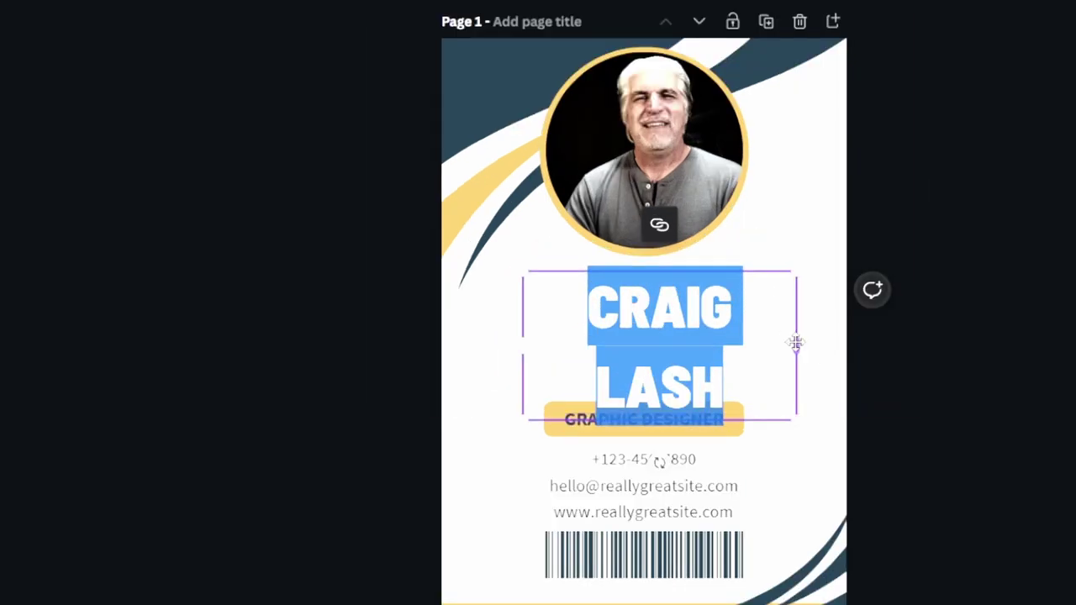
left_click_drag(795, 342, 825, 334)
left_click_drag(547, 338, 451, 353)
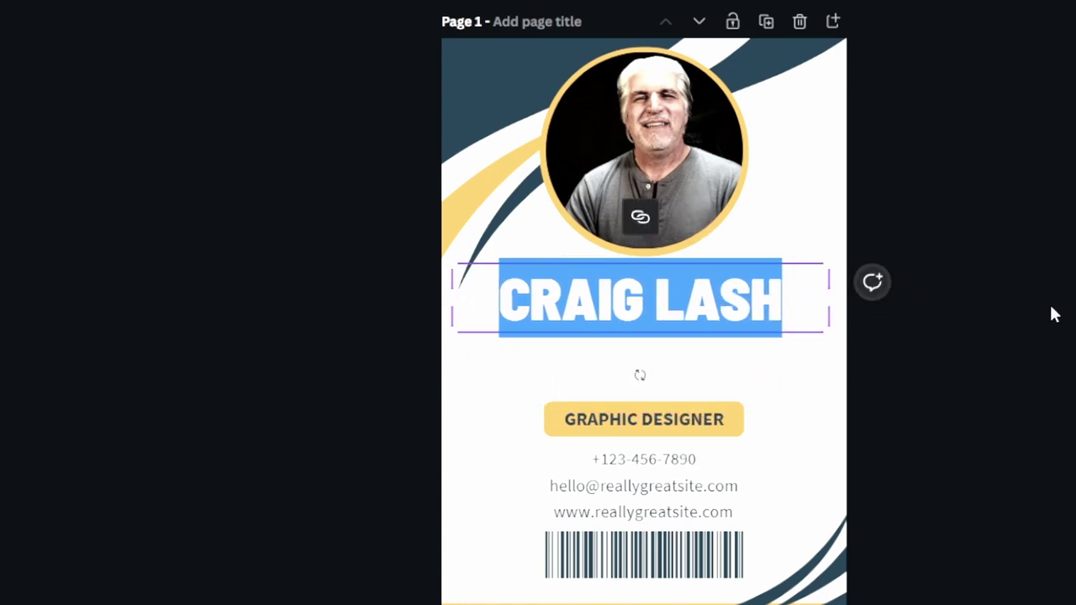
key("Escape")
left_click_drag(748, 309, 740, 306)
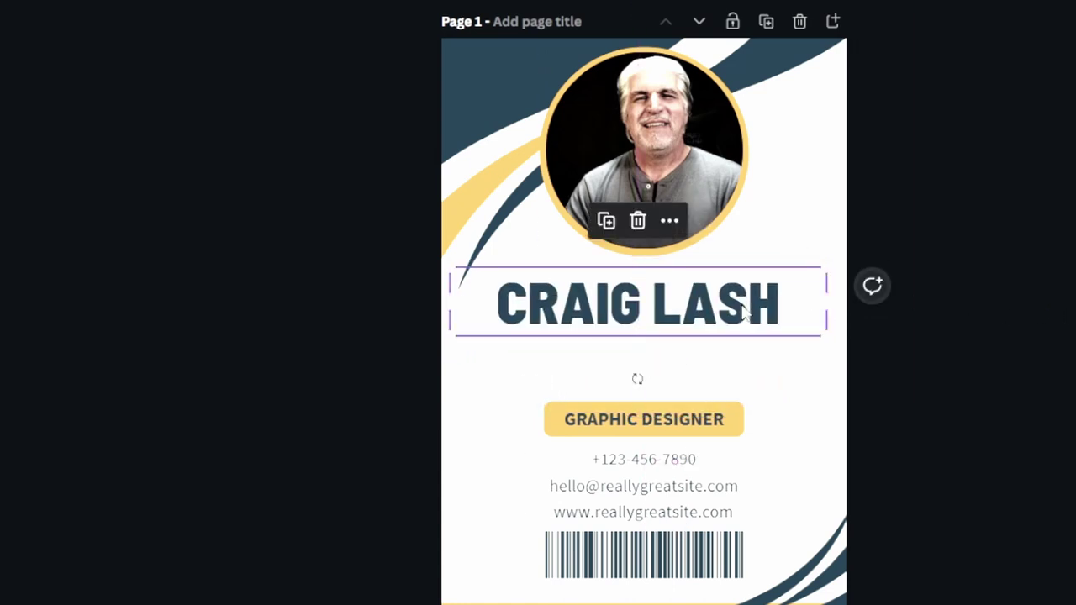
double_click(678, 300)
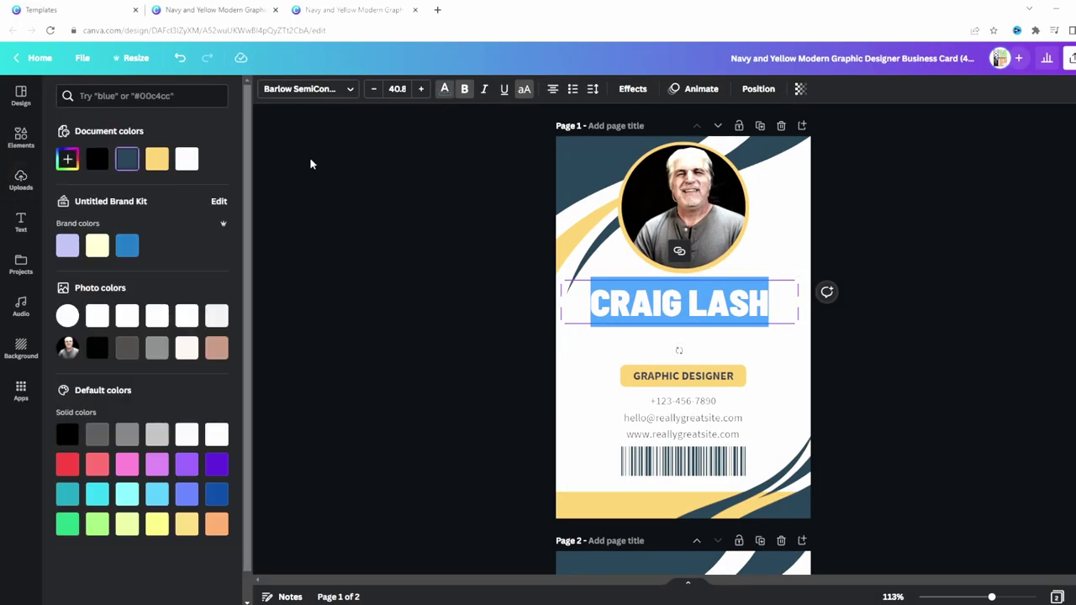
left_click(107, 165)
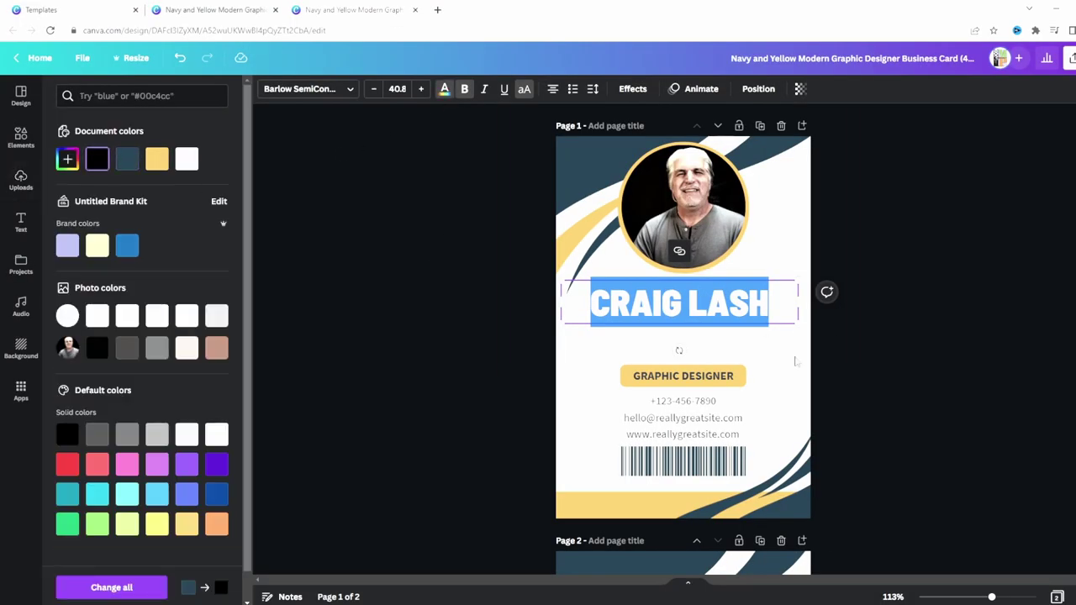
left_click(826, 336)
left_click(936, 418)
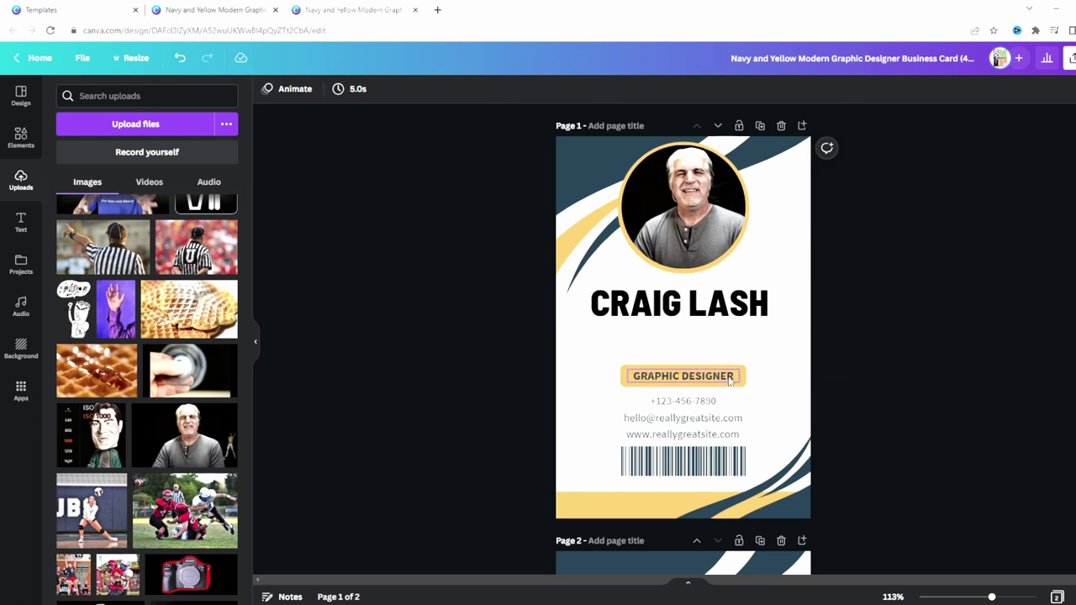
left_click(765, 319)
Duplicate the name box and retype the copy as SMALL TOWN SPORTS NETWORK.
key("ctrl+d")
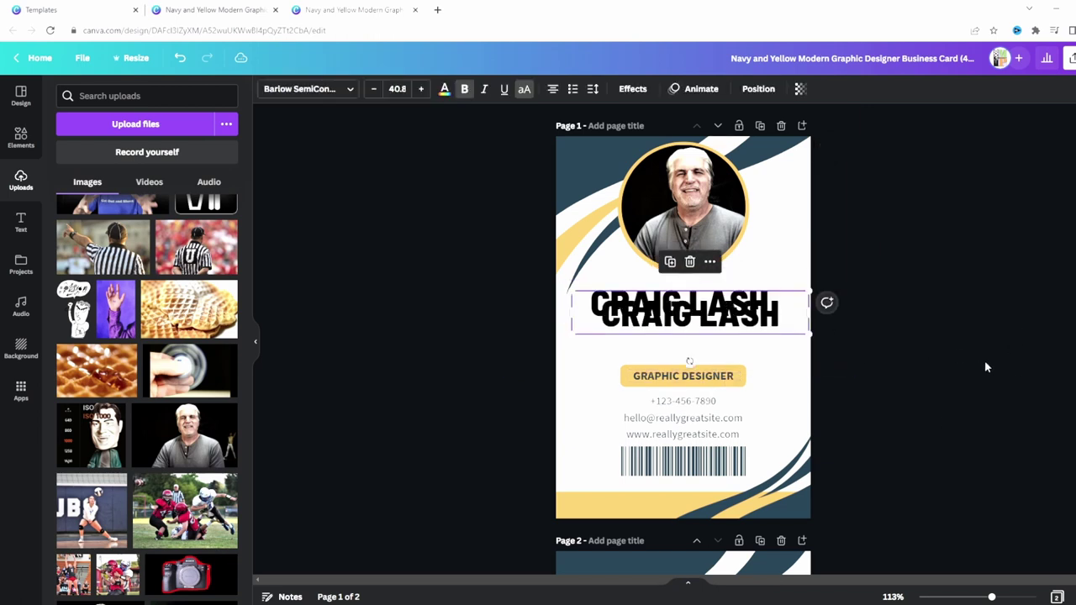
left_click_drag(767, 332, 757, 357)
double_click(764, 352)
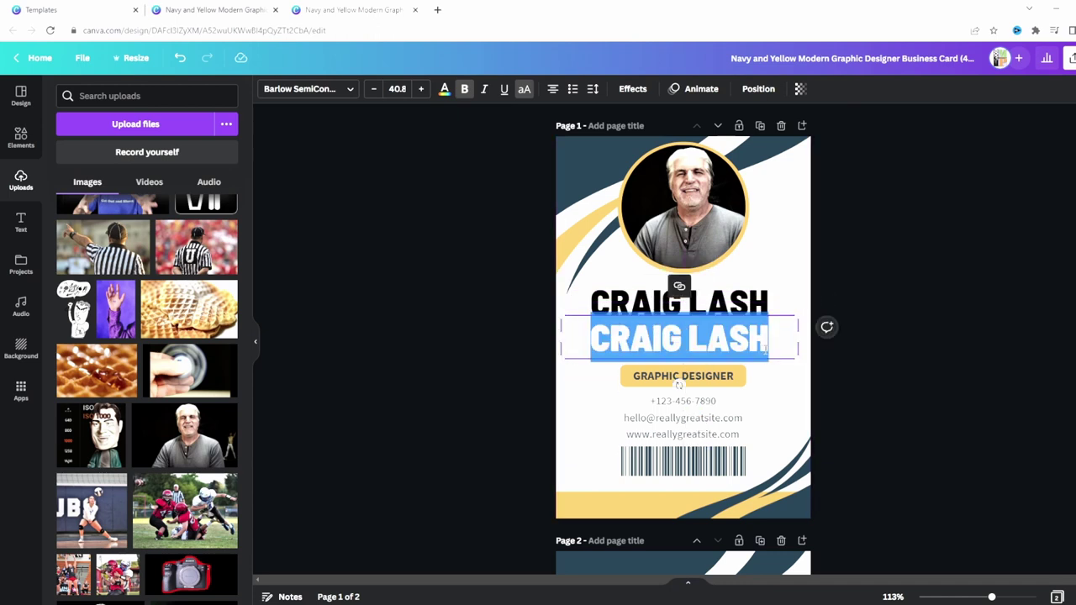
type("S")
type("MALL T")
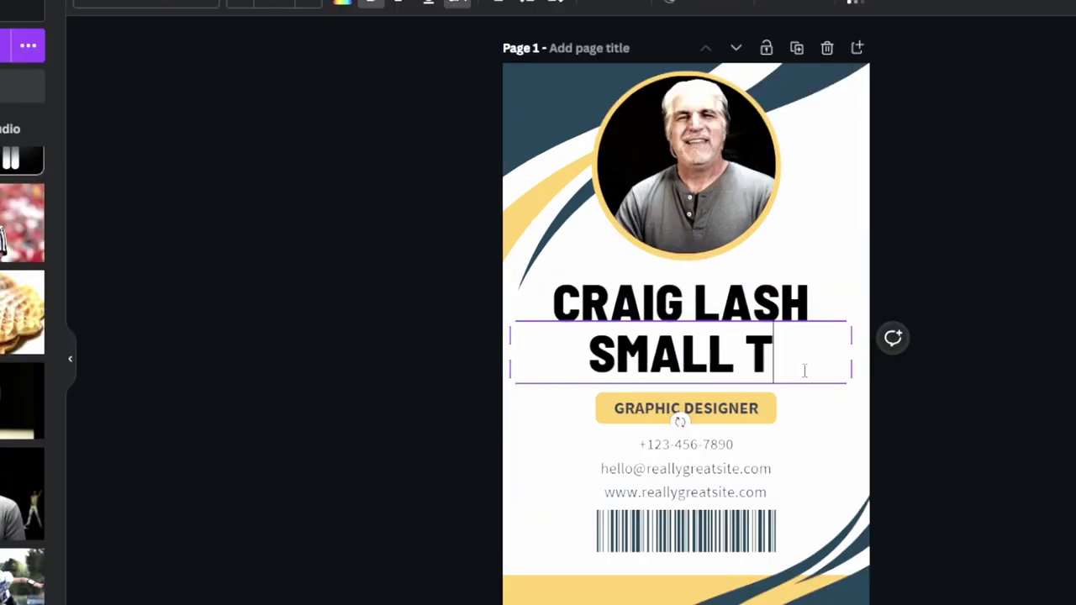
type("OWN SPORTS NETWORK")
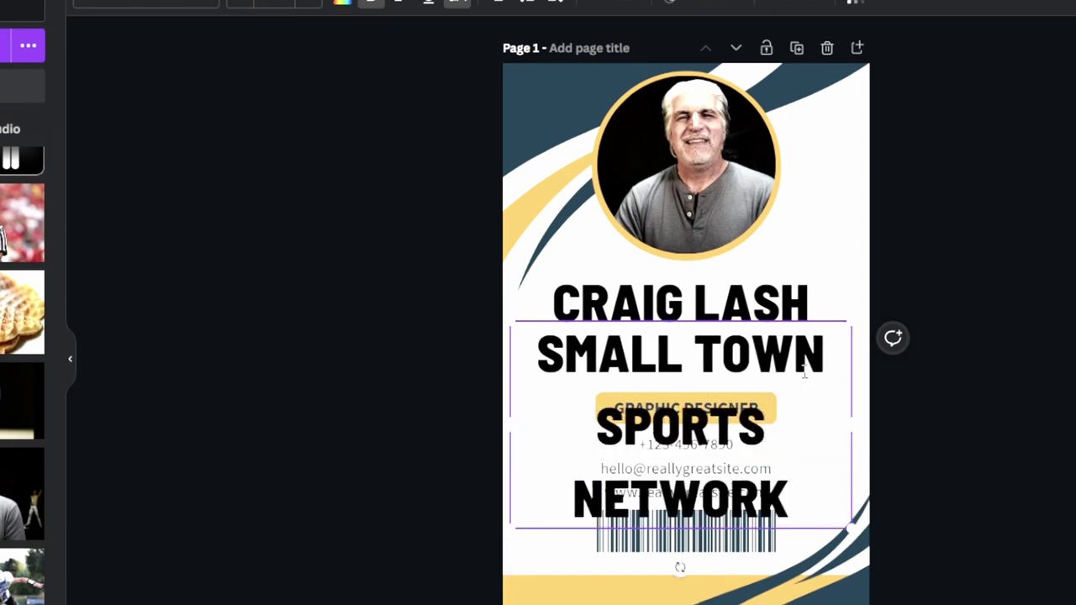
left_click(1040, 398)
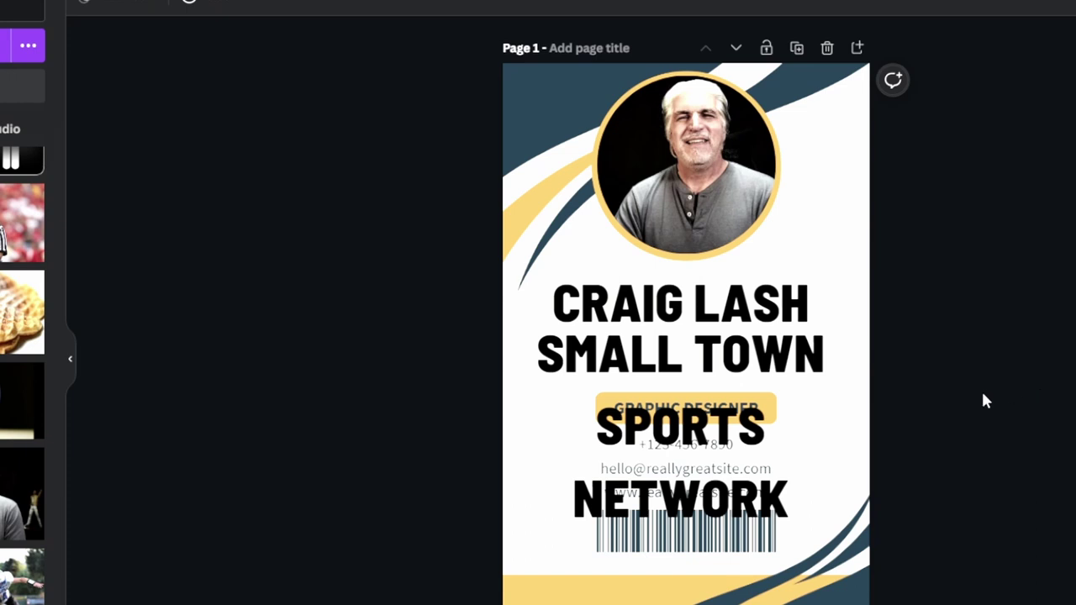
Shrink the network text to 33.8 and move it up near the name.
left_click(760, 449)
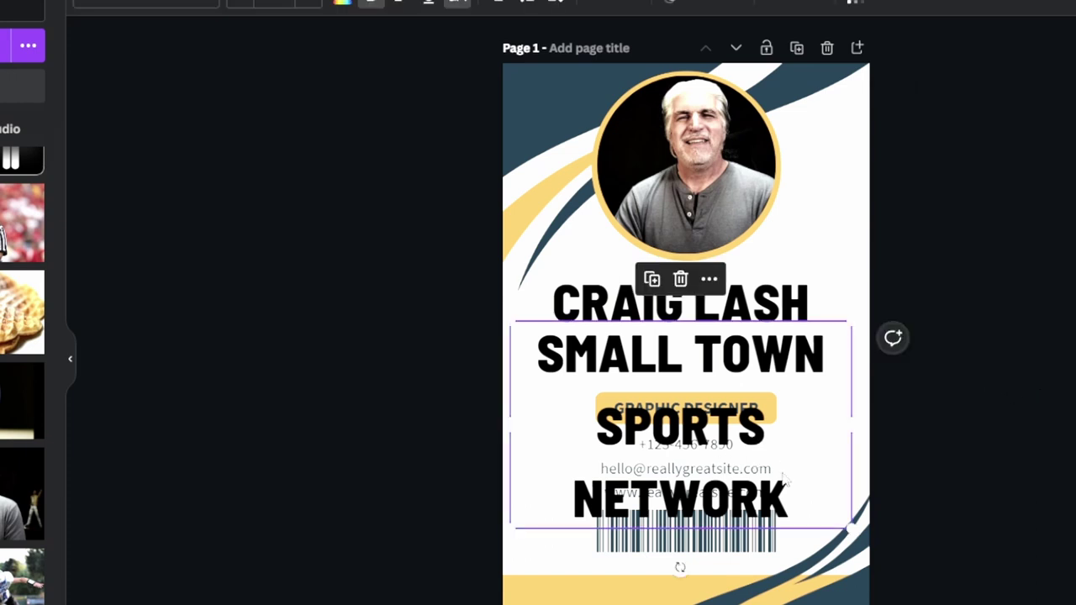
left_click_drag(784, 478, 809, 501)
double_click(789, 504)
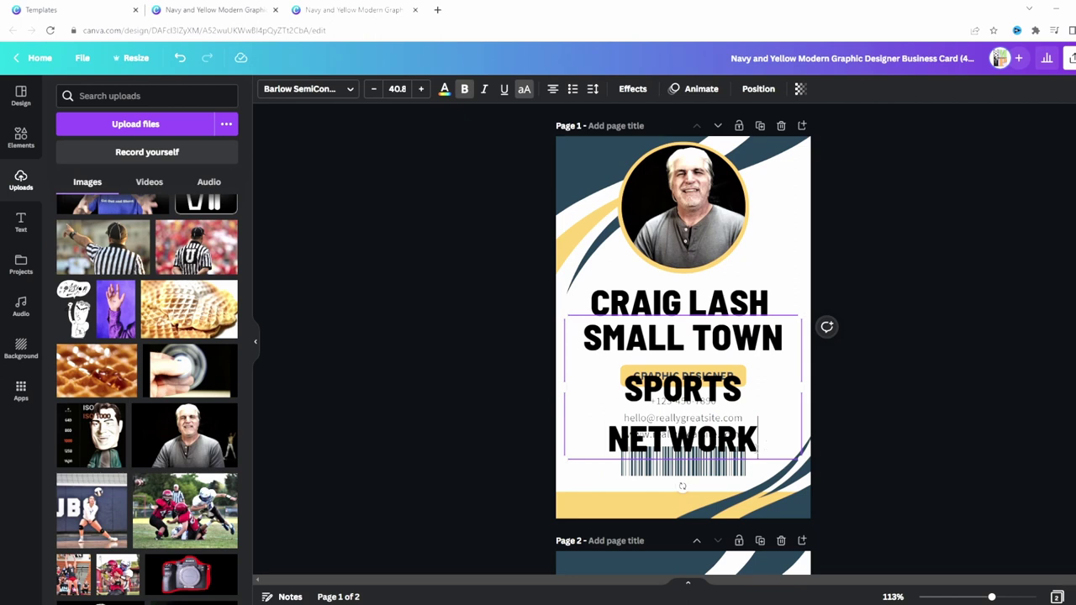
left_click_drag(810, 505, 537, 348)
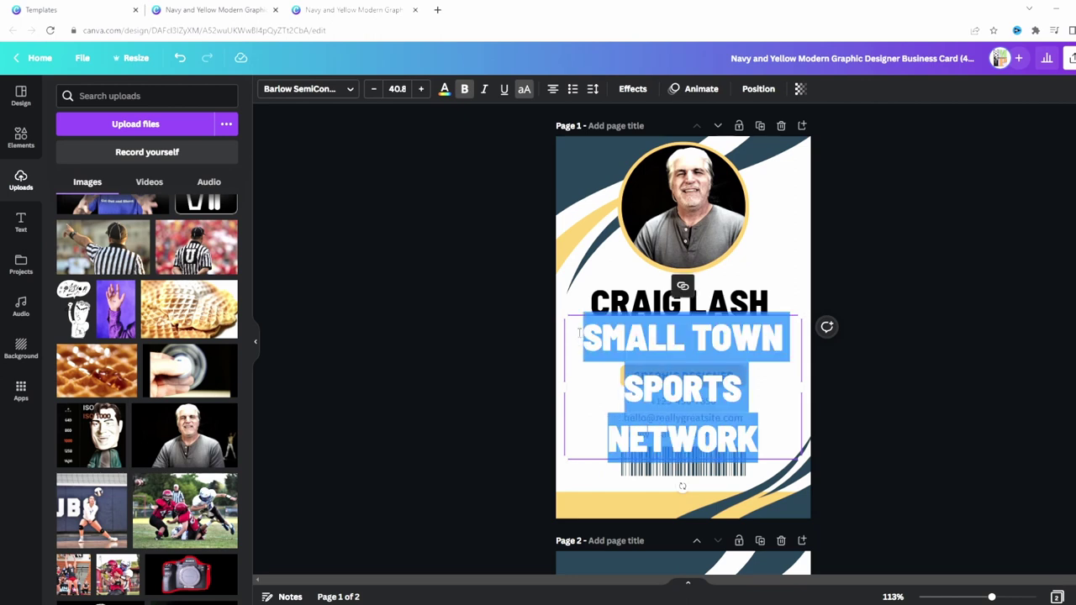
left_click(374, 93)
left_click(374, 93)
left_click(373, 93)
left_click(374, 93)
left_click(374, 92)
left_click(373, 93)
left_click(373, 92)
left_click(932, 311)
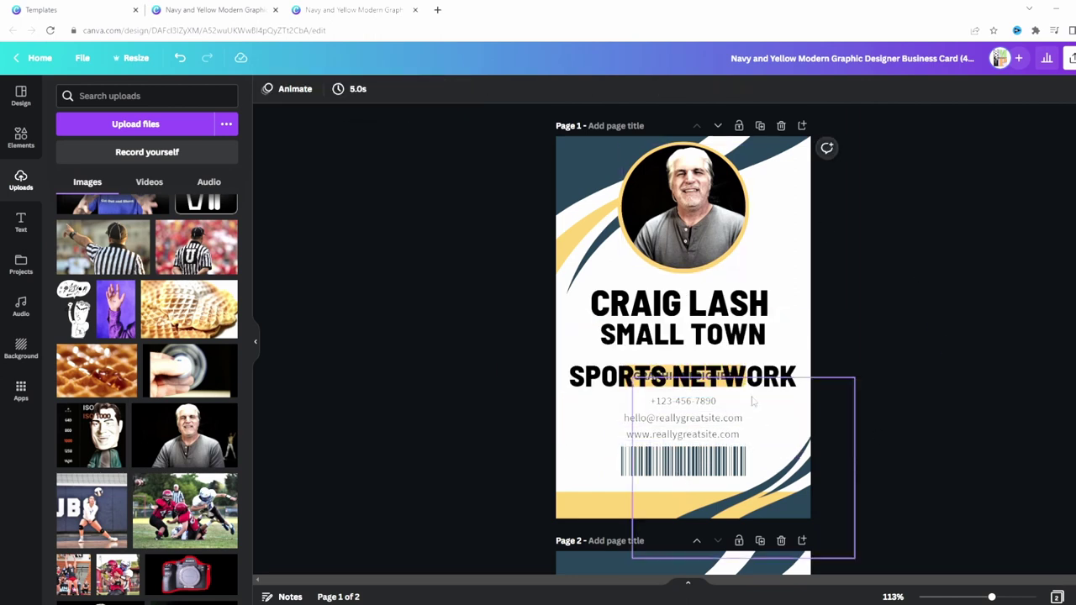
left_click_drag(773, 380, 768, 340)
left_click(714, 412)
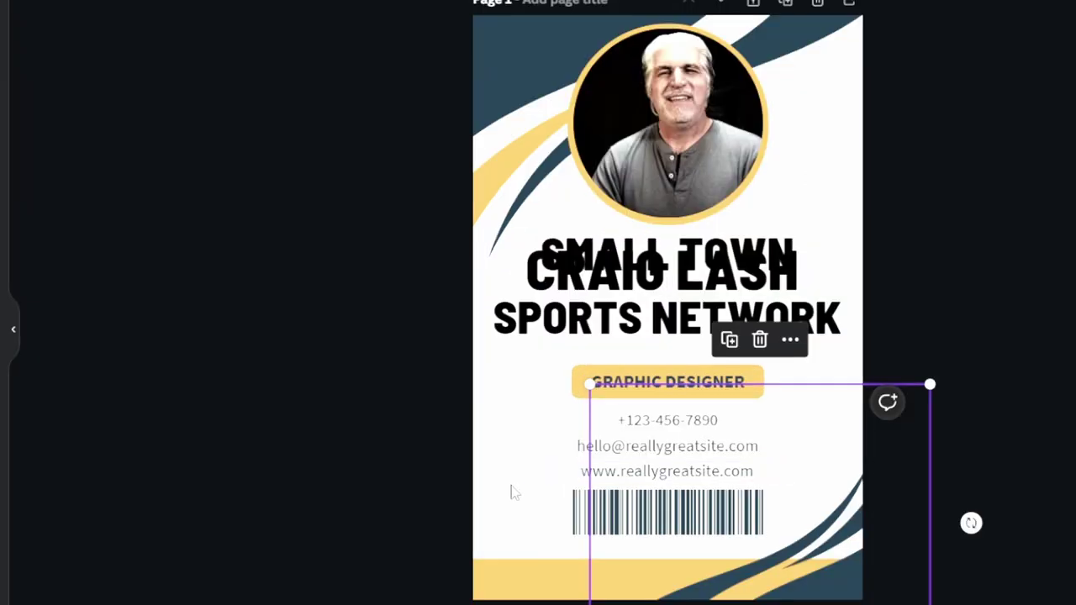
left_click(513, 491)
Delete the phone, e-mail and website lines, the barcode and the bottom-right wave.
left_click(660, 422)
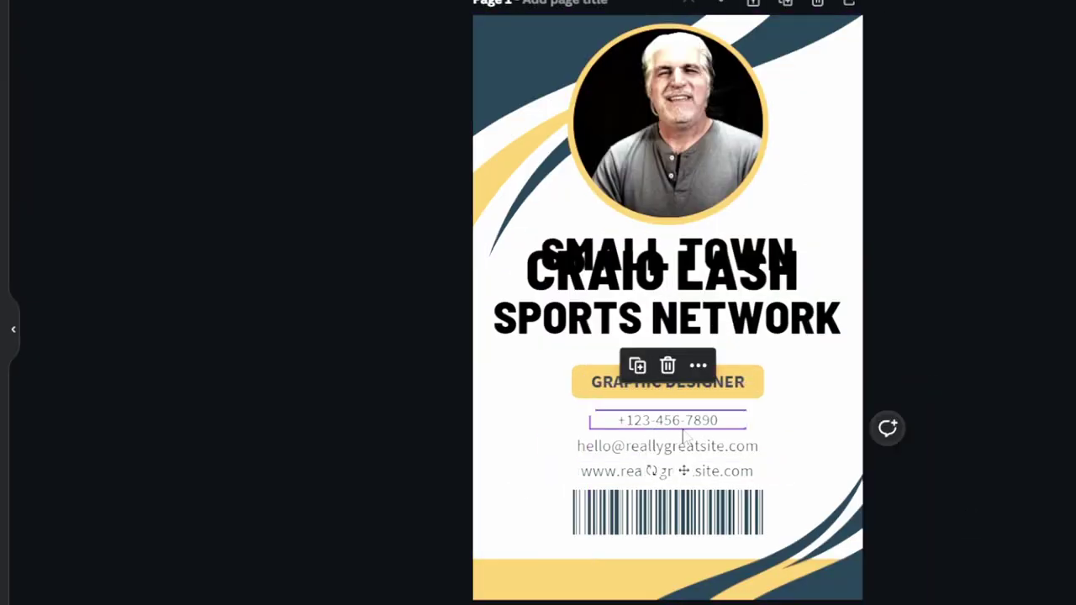
key("Delete")
left_click(721, 446)
key("Delete")
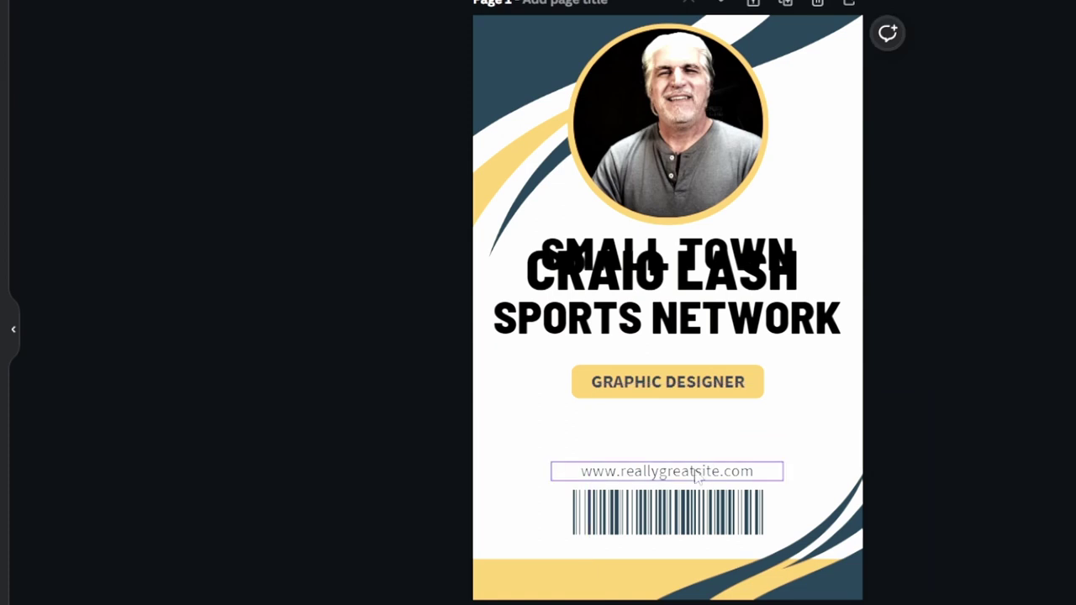
left_click(722, 470)
key("Delete")
left_click(698, 515)
key("Delete")
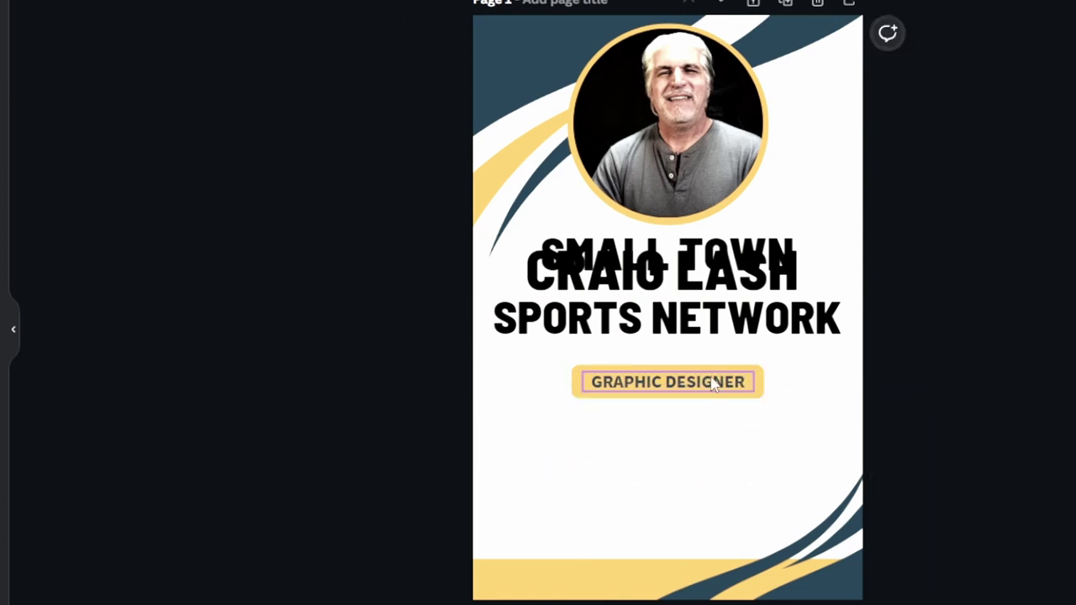
left_click(746, 409)
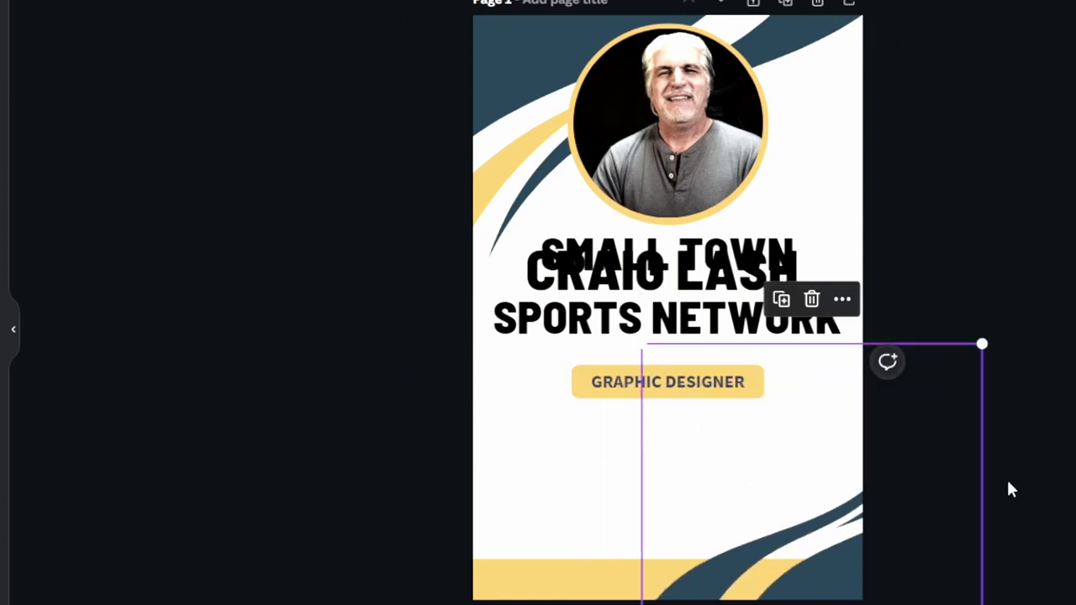
key("Delete")
left_click_drag(626, 394, 627, 496)
left_click_drag(724, 333, 717, 397)
double_click(722, 400)
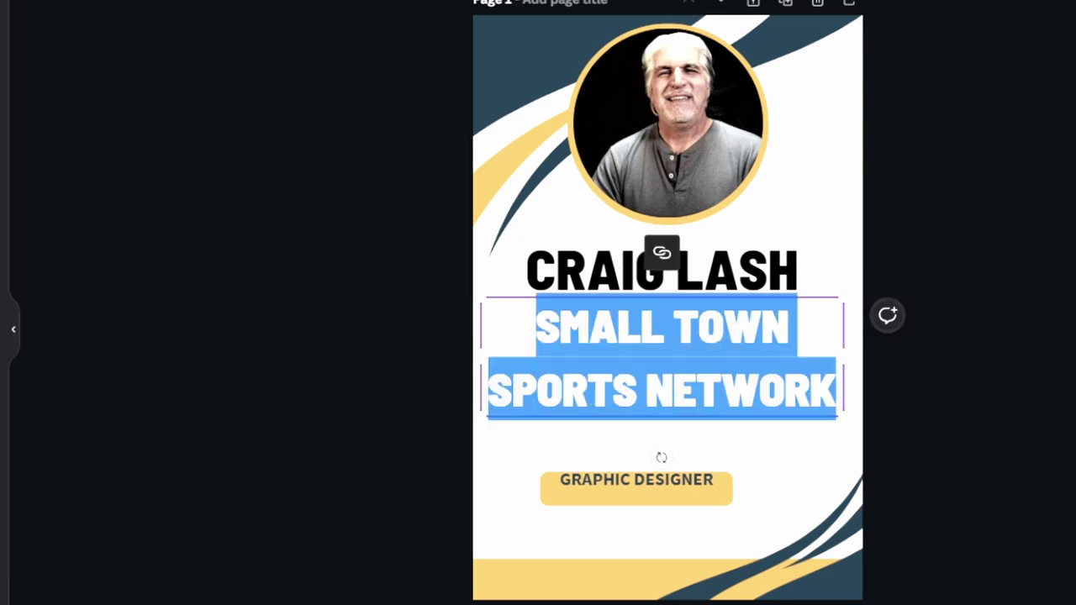
key("ctrl+shift+period")
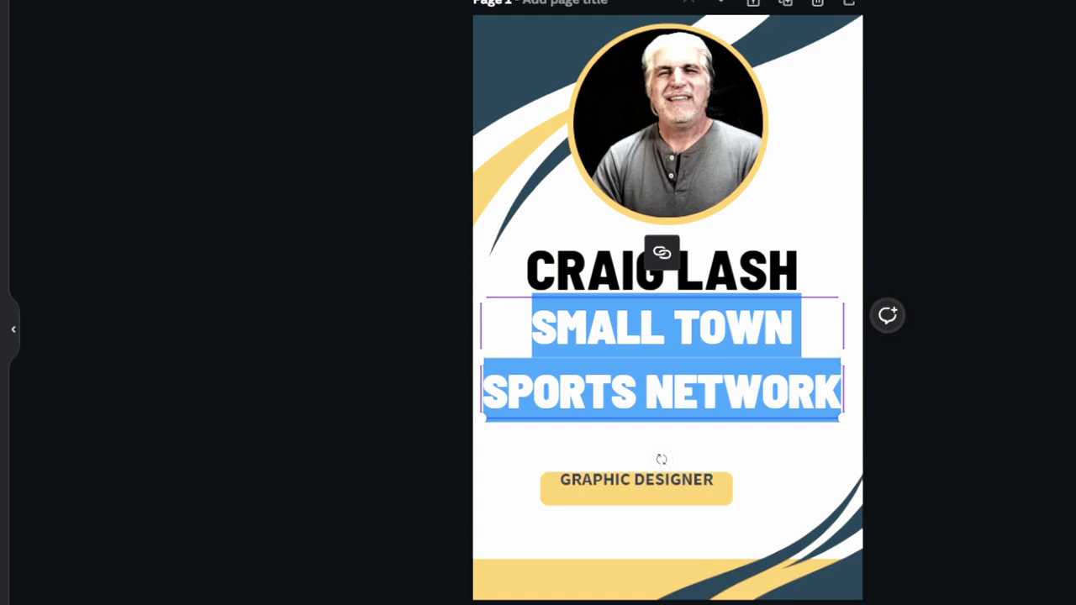
key("ctrl+shift+comma")
key("ctrl+shift+comma")
key("ctrl+shift+comma")
key("ctrl+shift+comma")
left_click(1066, 295)
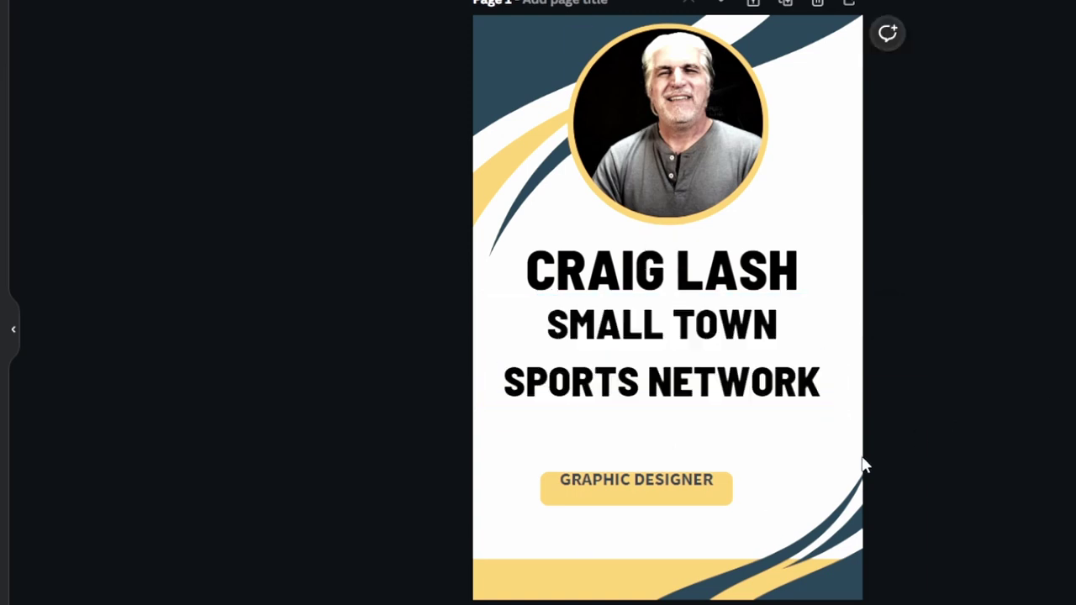
Nudge the network text, drop GRAPHIC DESIGNER lower, and delete the remaining corner wave.
left_click_drag(764, 406, 768, 409)
left_click(661, 466)
left_click_drag(703, 493, 705, 523)
left_click_drag(846, 596, 834, 576)
key("Delete")
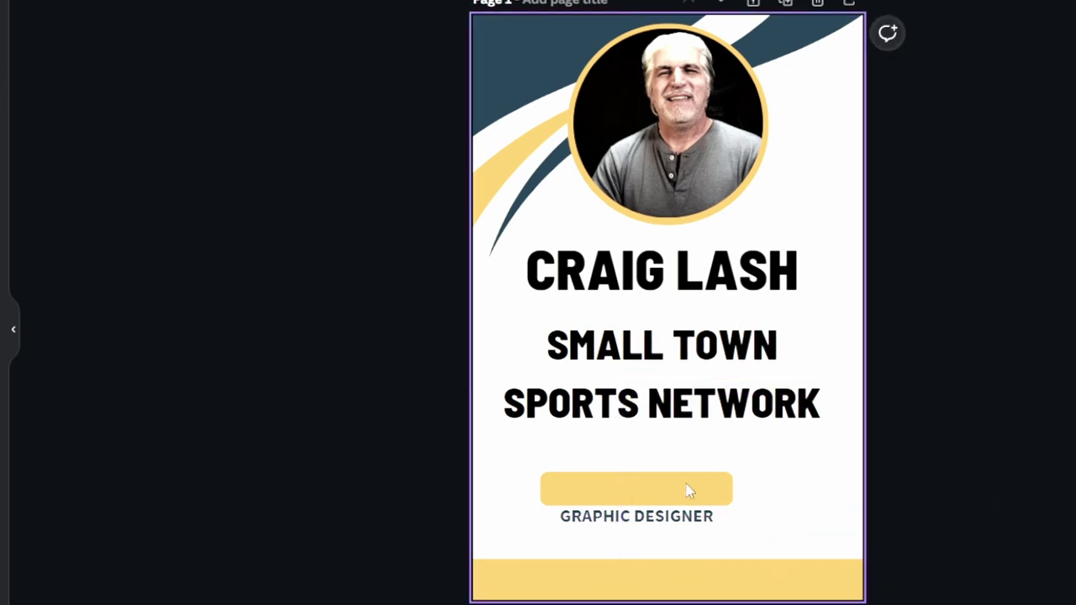
Heighten the bottom yellow bar, move the label onto it as MEDIA, and delete the empty bar.
left_click(668, 570)
left_click_drag(667, 570, 668, 557)
left_click_drag(648, 522, 656, 564)
double_click(680, 562)
type("MEDIA")
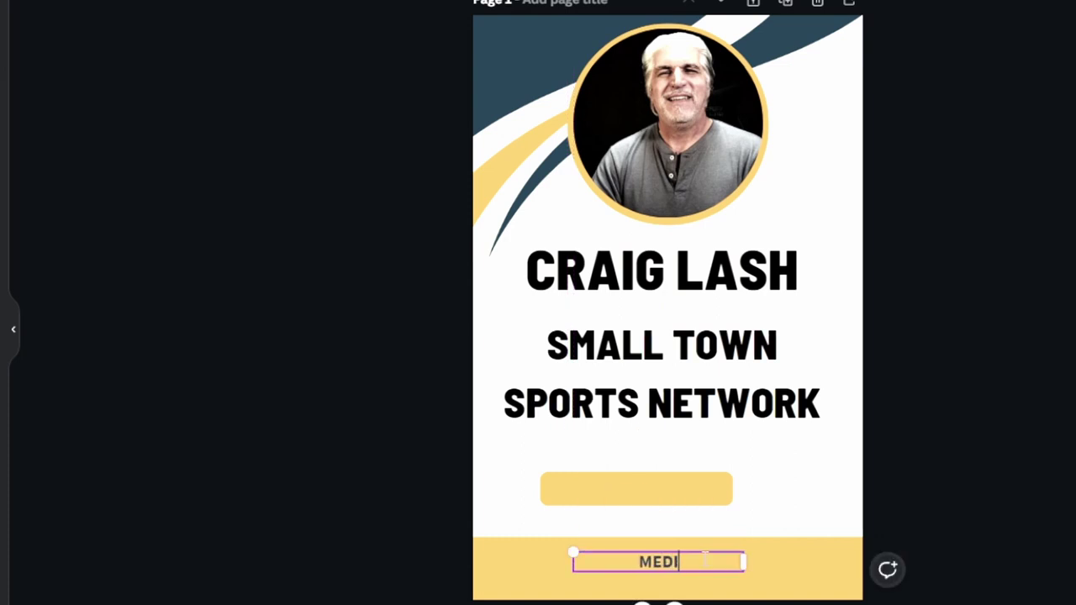
left_click(723, 501)
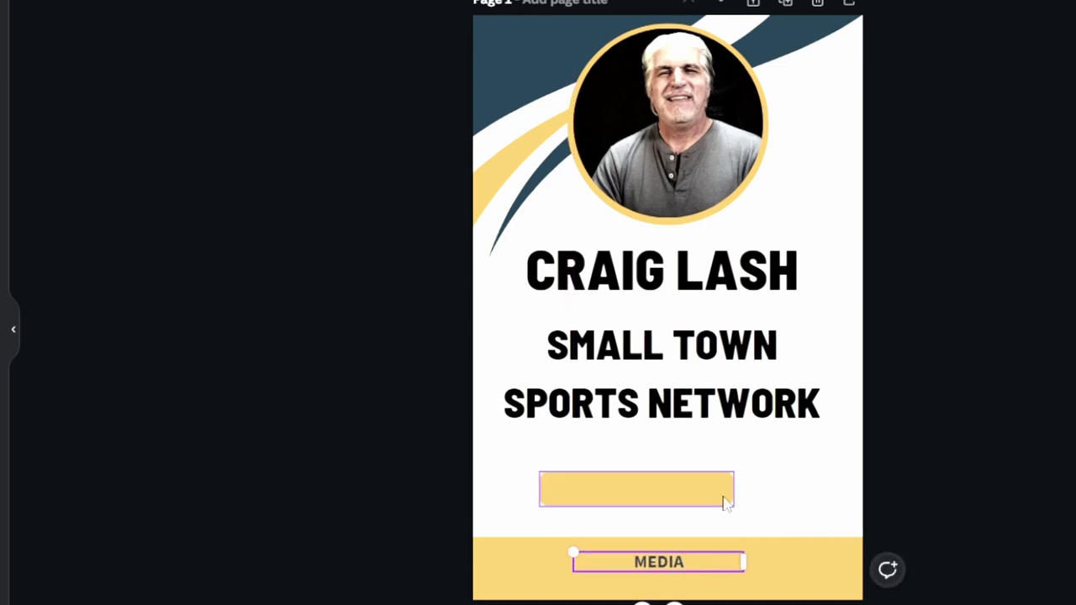
key("Delete")
Enlarge MEDIA to 38.1 and widen its box across the yellow band.
double_click(680, 562)
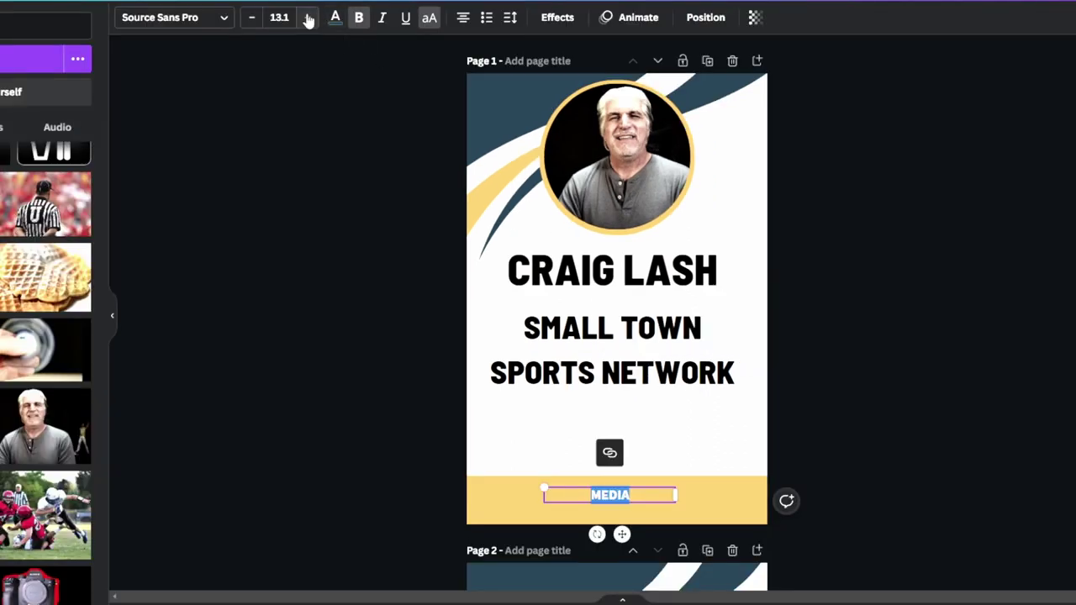
left_click(310, 17)
left_click(310, 17)
left_click(309, 17)
left_click(309, 16)
left_click(309, 17)
triple_click(310, 17)
triple_click(309, 17)
triple_click(310, 17)
triple_click(310, 17)
triple_click(308, 17)
double_click(307, 17)
triple_click(308, 17)
left_click_drag(675, 511, 743, 511)
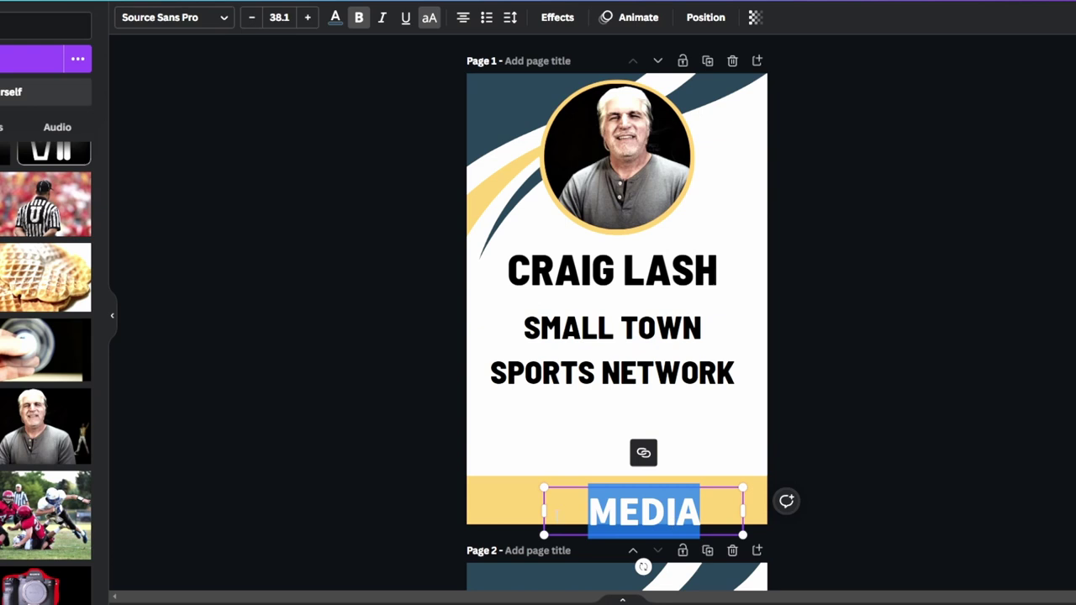
left_click_drag(543, 513, 482, 513)
left_click(985, 442)
Centre MEDIA on the bar, enlarge it to 46.1, and raise it slightly.
left_click_drag(679, 510, 666, 504)
double_click(666, 505)
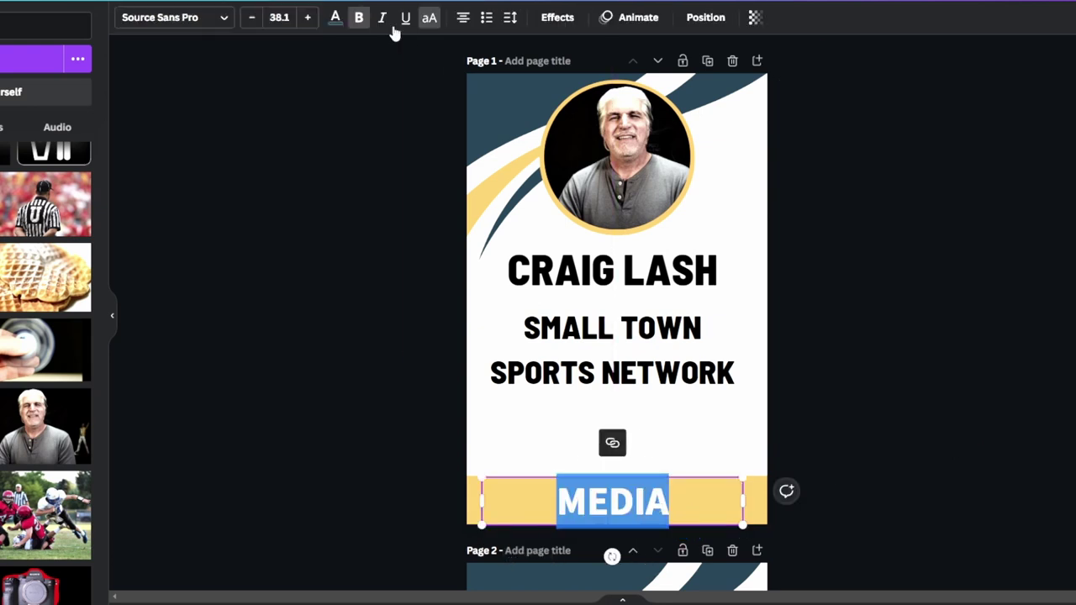
left_click(308, 17)
left_click(307, 17)
left_click(308, 17)
left_click(308, 16)
left_click(308, 17)
left_click(308, 17)
left_click(308, 16)
left_click(308, 17)
left_click(1013, 336)
left_click_drag(658, 507, 658, 502)
left_click(924, 354)
left_click(669, 501)
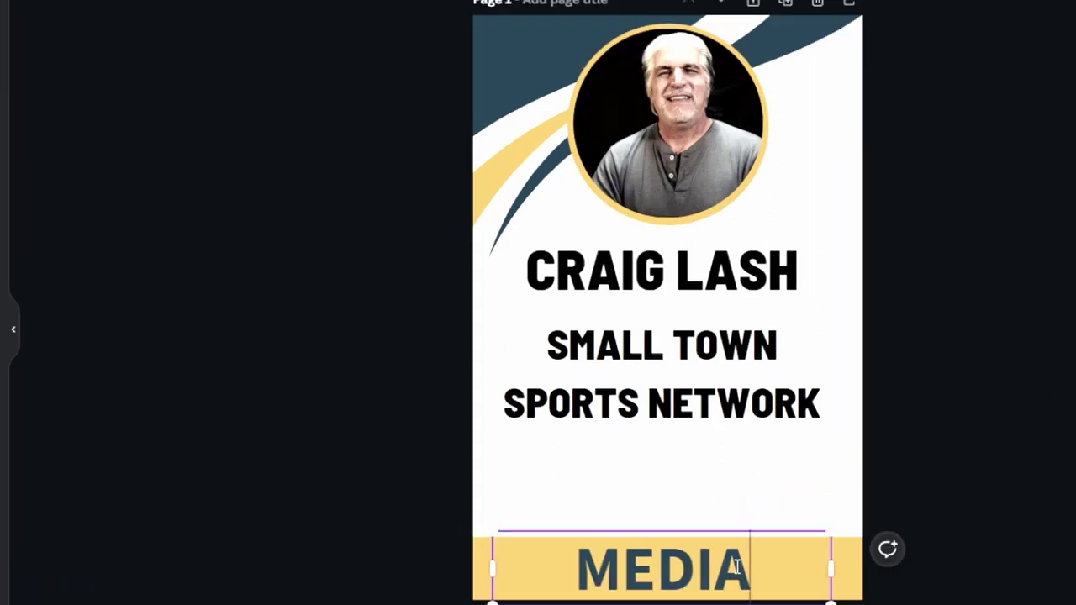
double_click(669, 500)
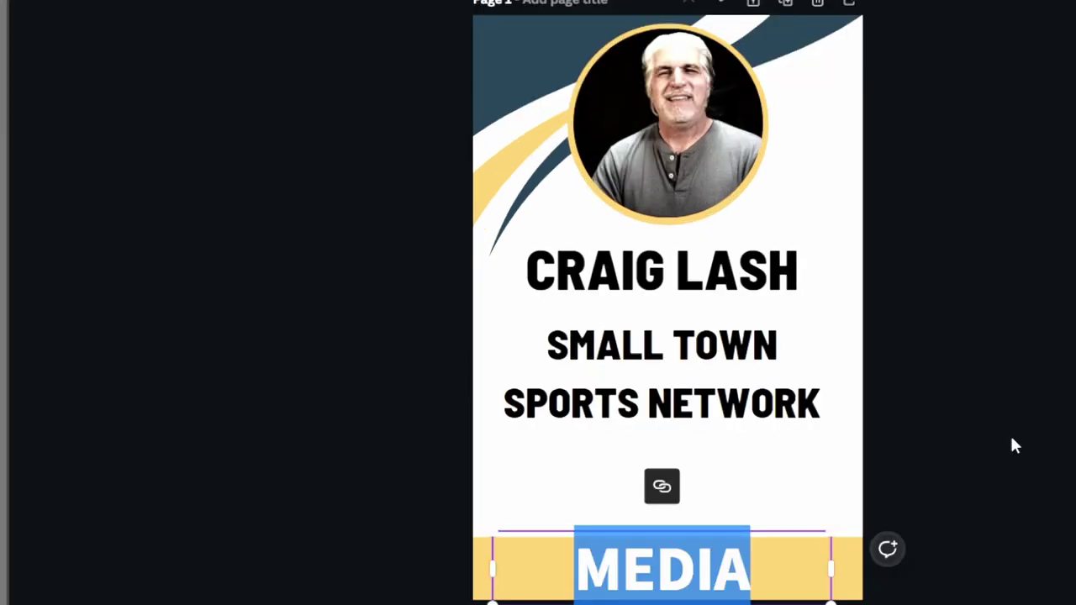
Recolour SMALL TOWN SPORTS NETWORK to the dark navy document colour and move it slightly lower.
left_click(1062, 430)
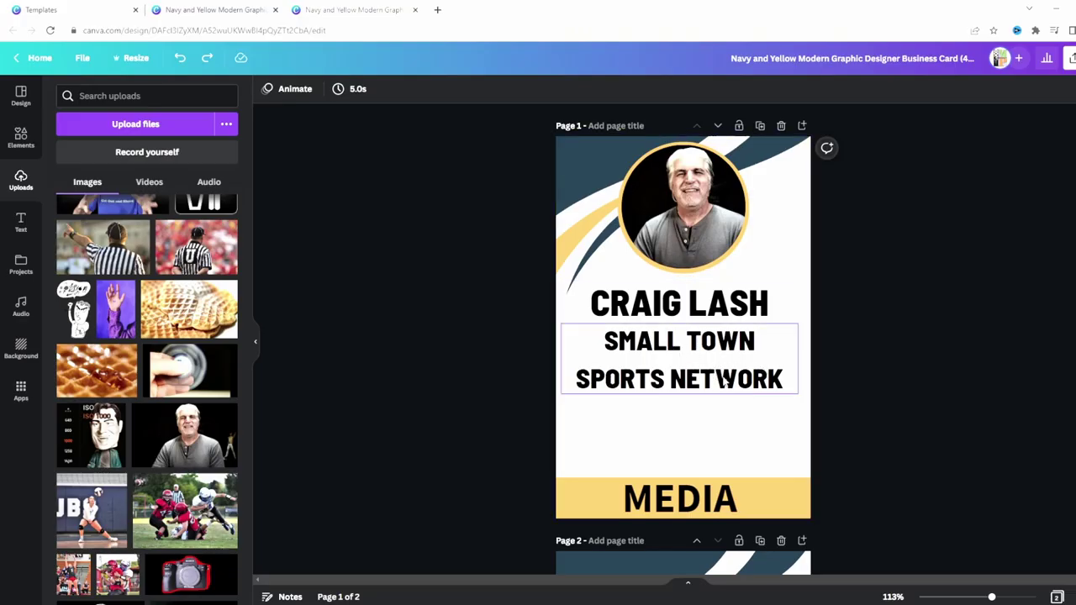
left_click(725, 378)
left_click(725, 378)
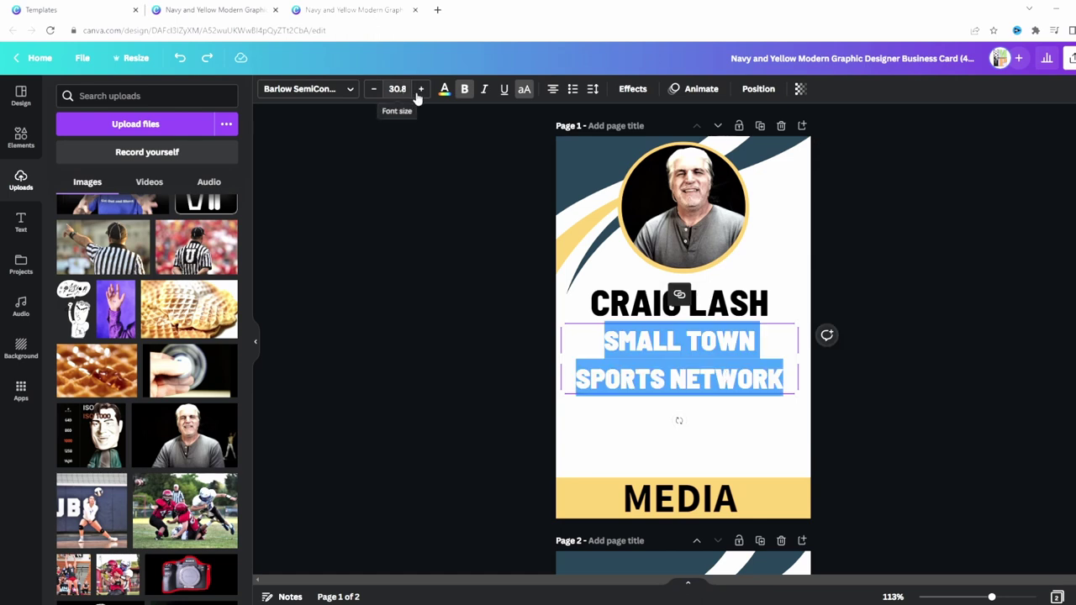
left_click(445, 90)
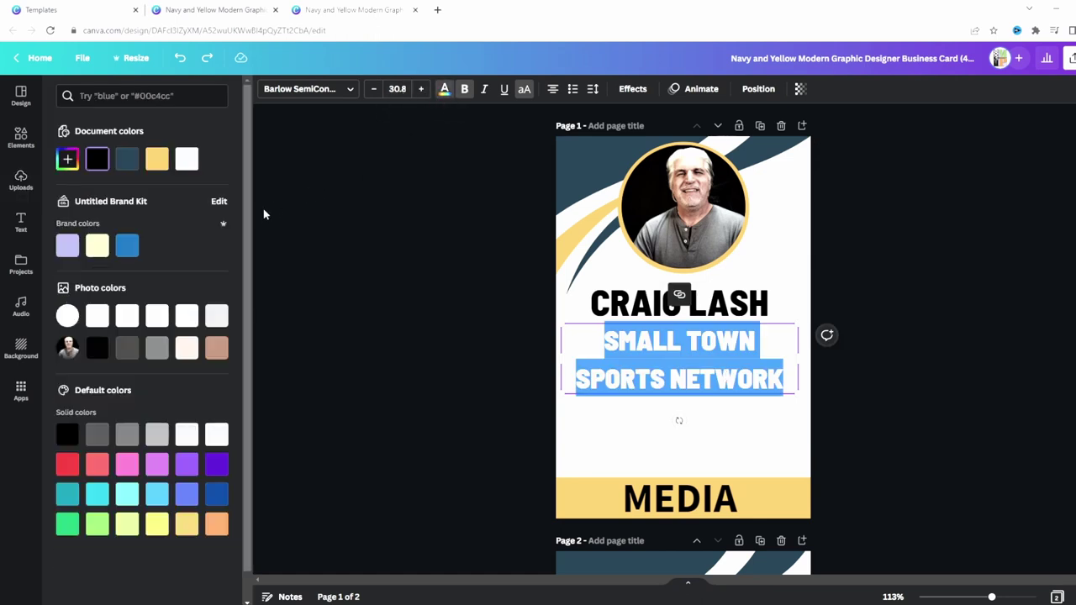
left_click(127, 159)
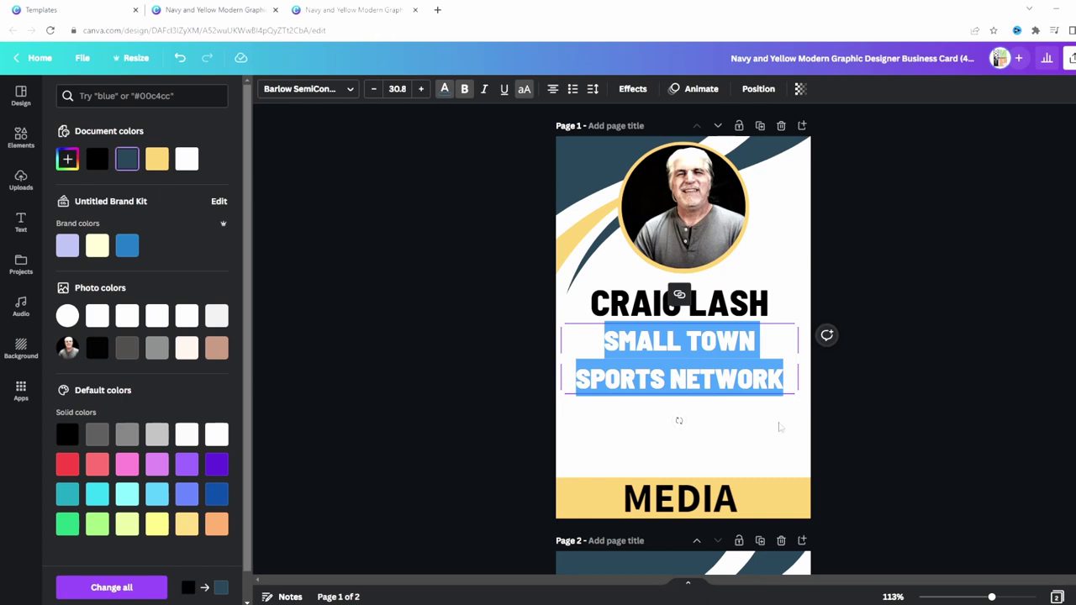
left_click(780, 427)
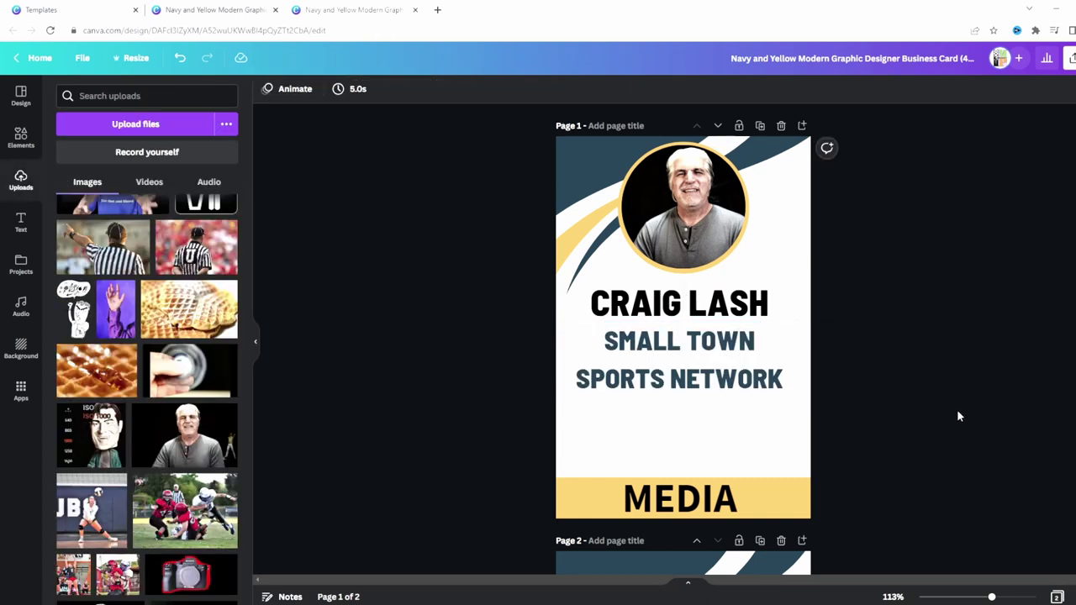
left_click_drag(745, 341, 739, 356)
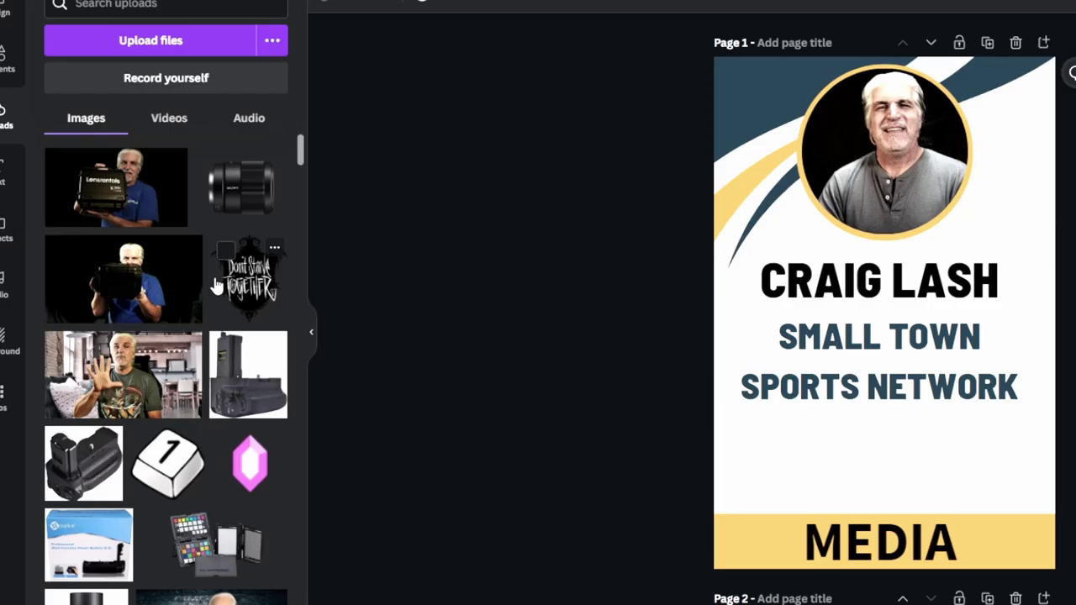
Drag the QR code from Uploads below SPORTS NETWORK and shrink it to fit above MEDIA.
scroll(223, 286, "down", 5)
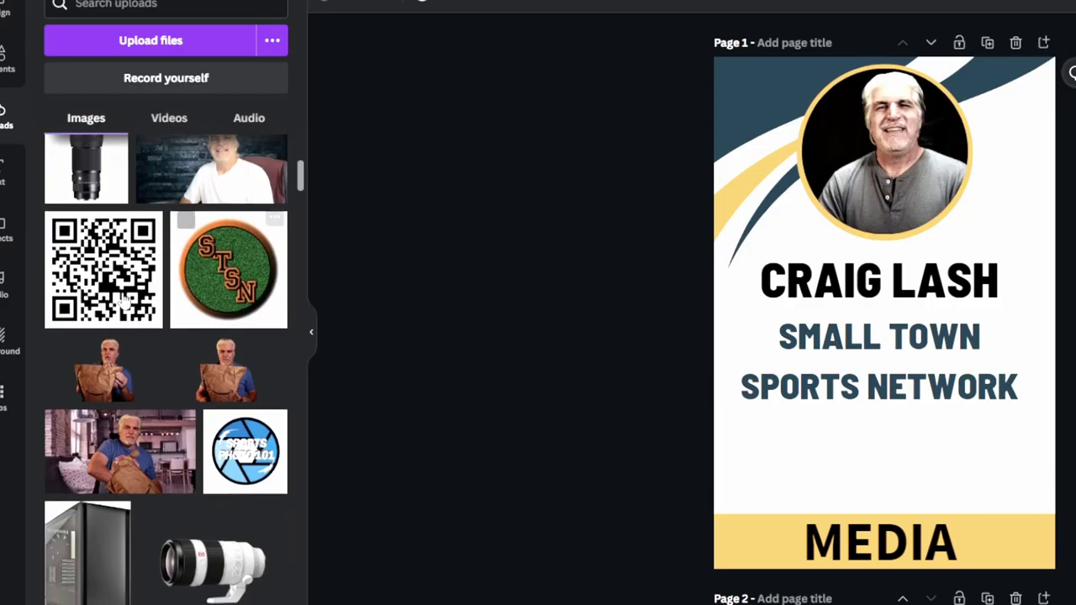
left_click_drag(227, 320, 917, 454)
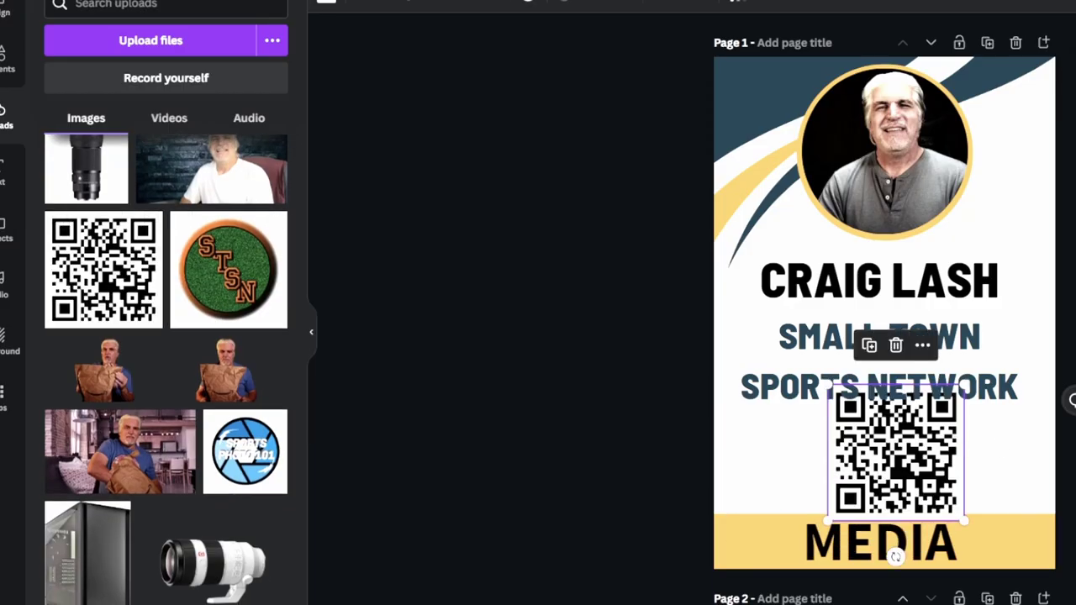
left_click_drag(966, 385, 932, 418)
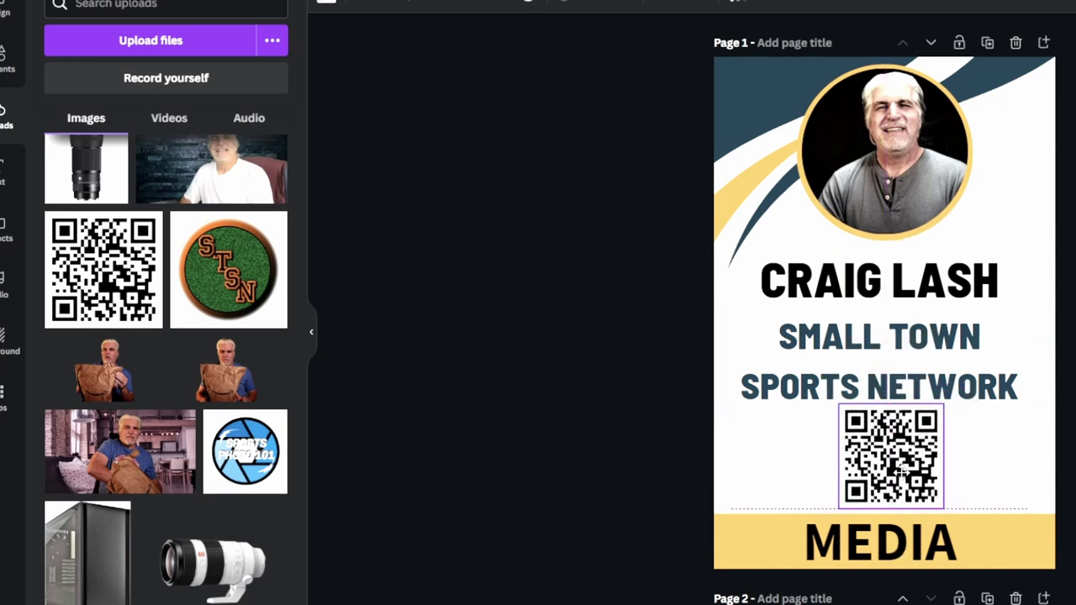
key("Escape")
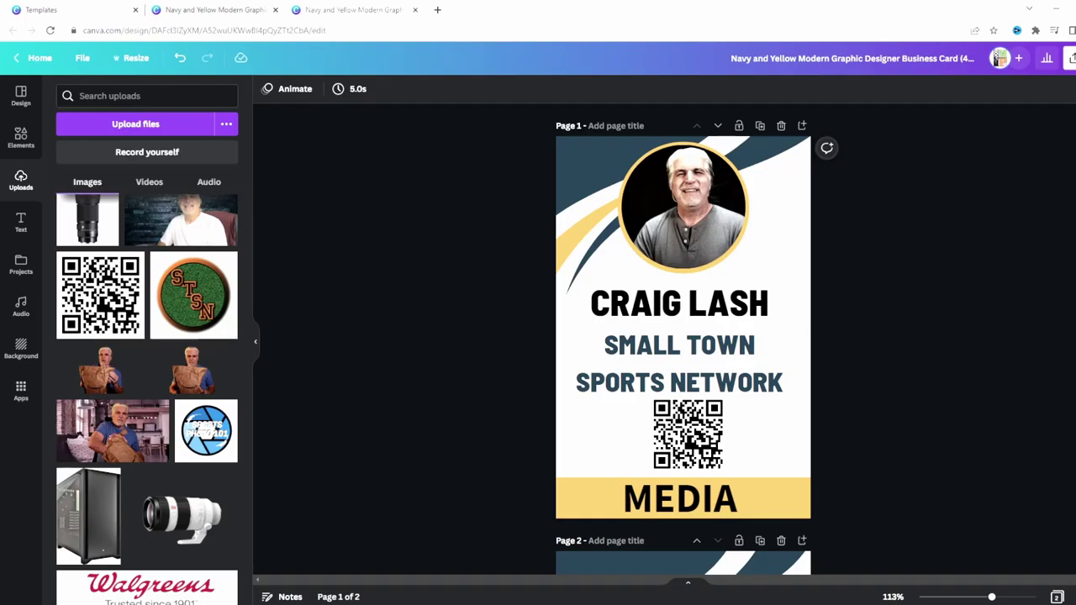
Download only Page 1 of the card as a 1,200 × 1,800 px PNG.
left_click(1046, 55)
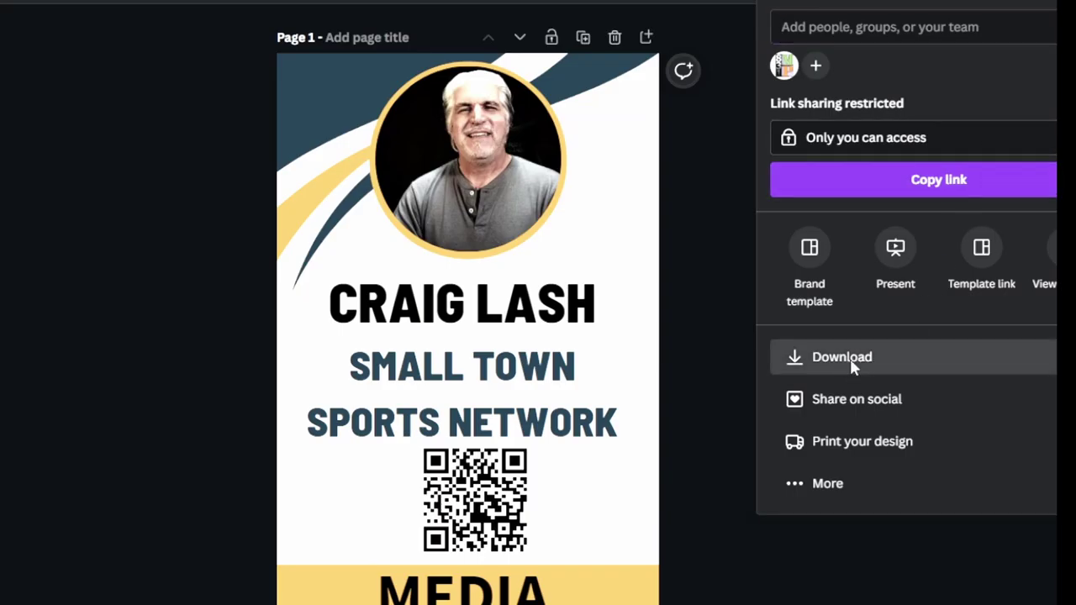
left_click(821, 363)
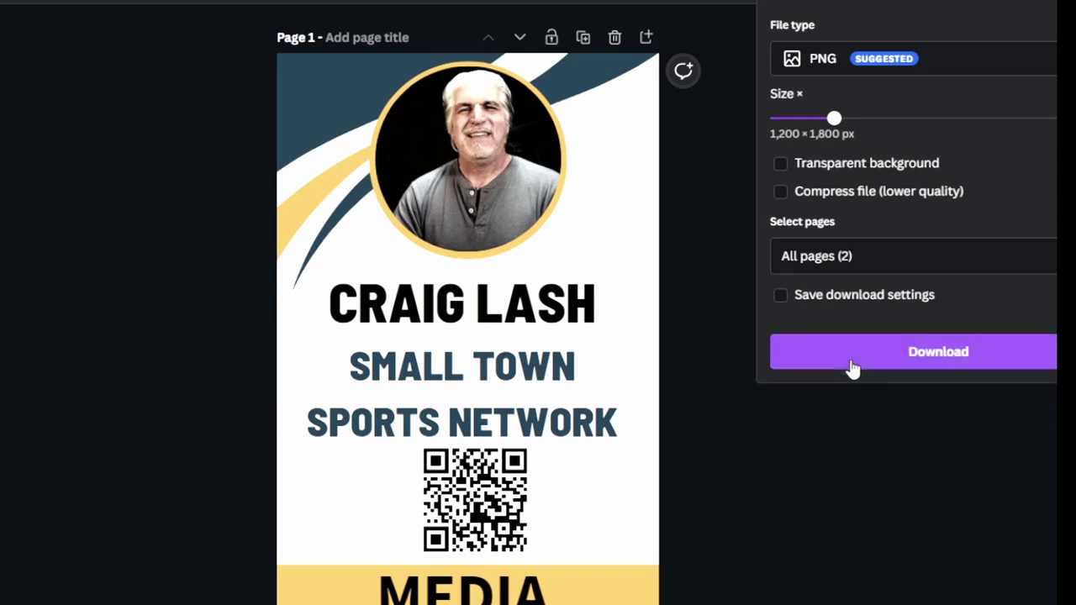
left_click(856, 65)
left_click(857, 69)
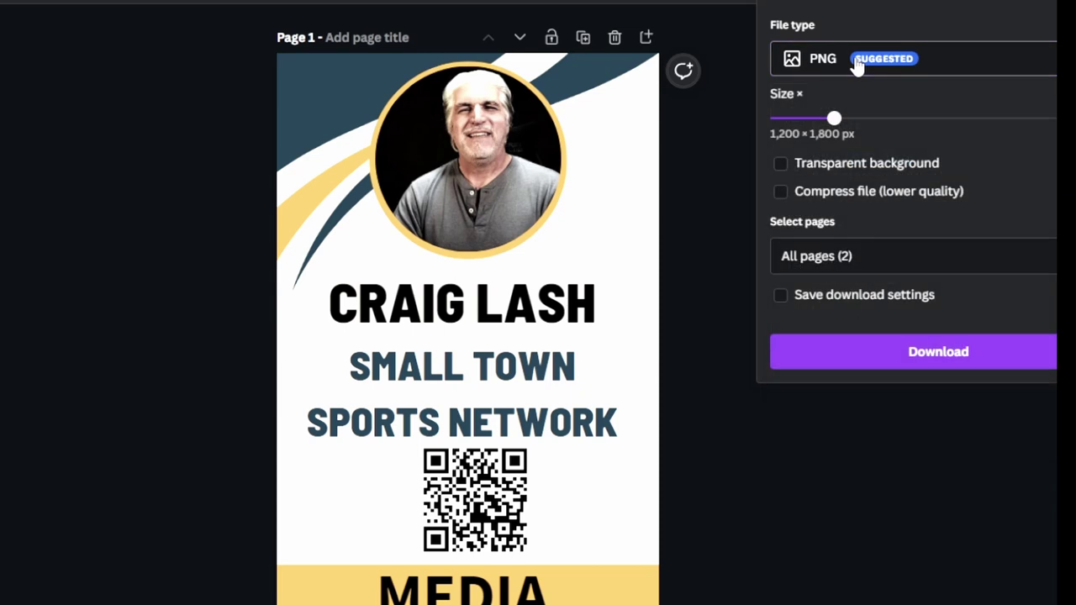
left_click(992, 265)
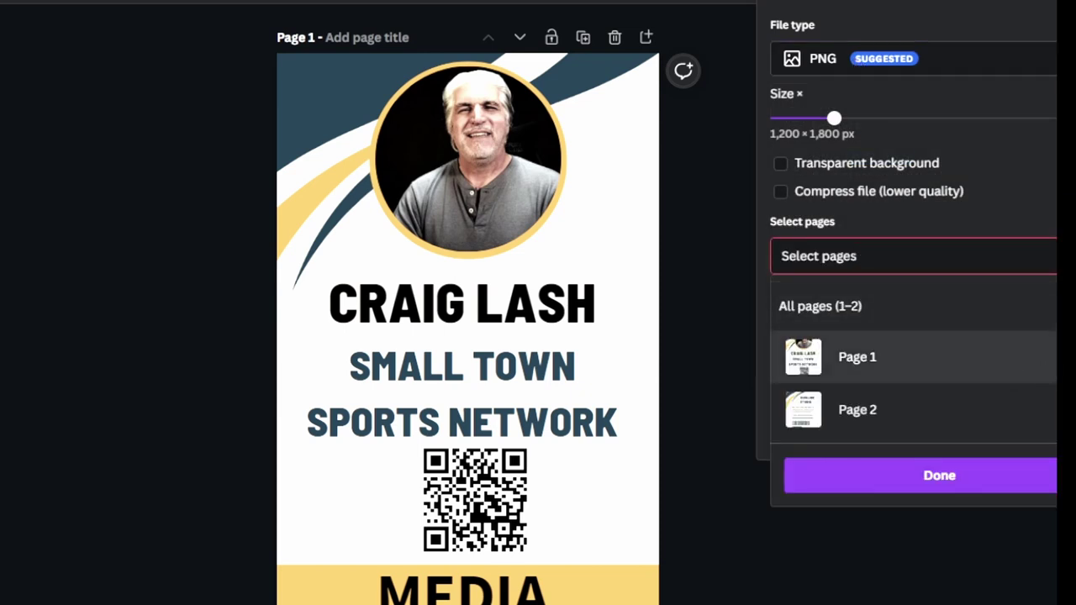
left_click(1009, 353)
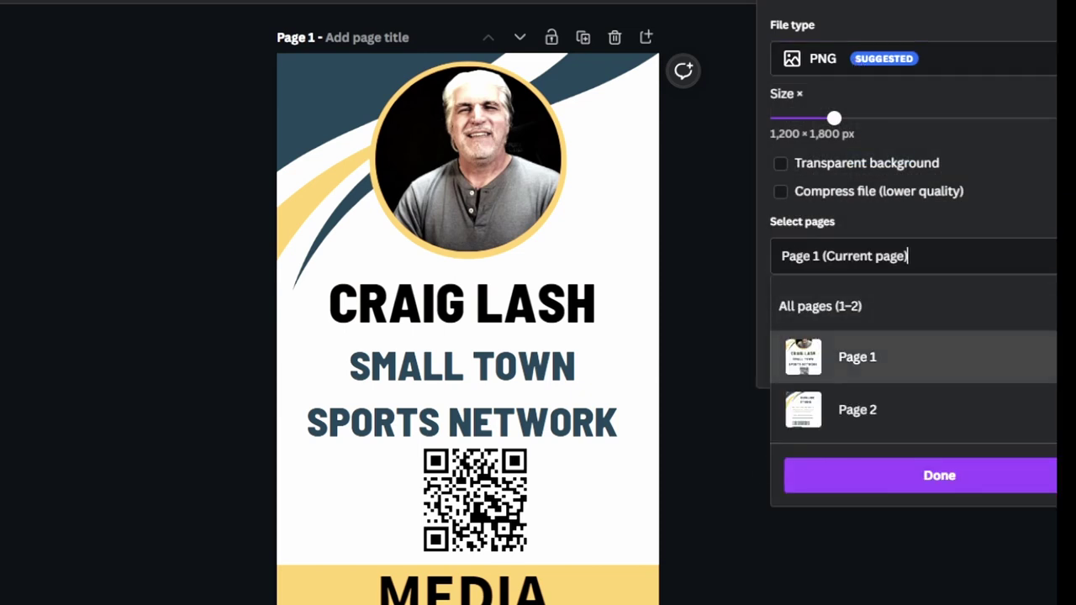
left_click(969, 476)
left_click(1009, 353)
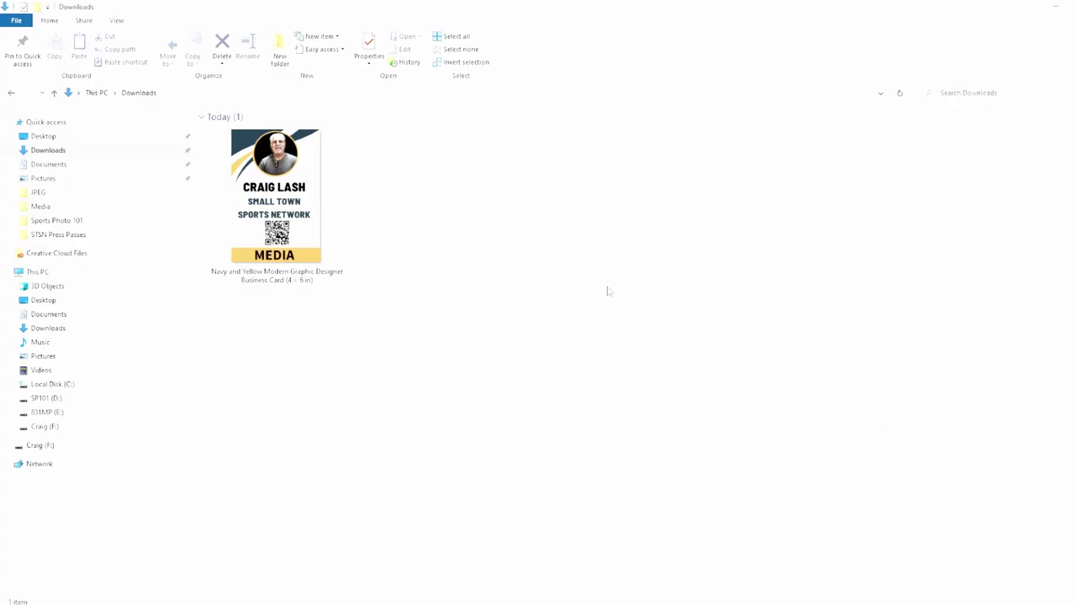
Open the downloaded ID card PNG from the Downloads folder in the image viewer.
double_click(323, 223)
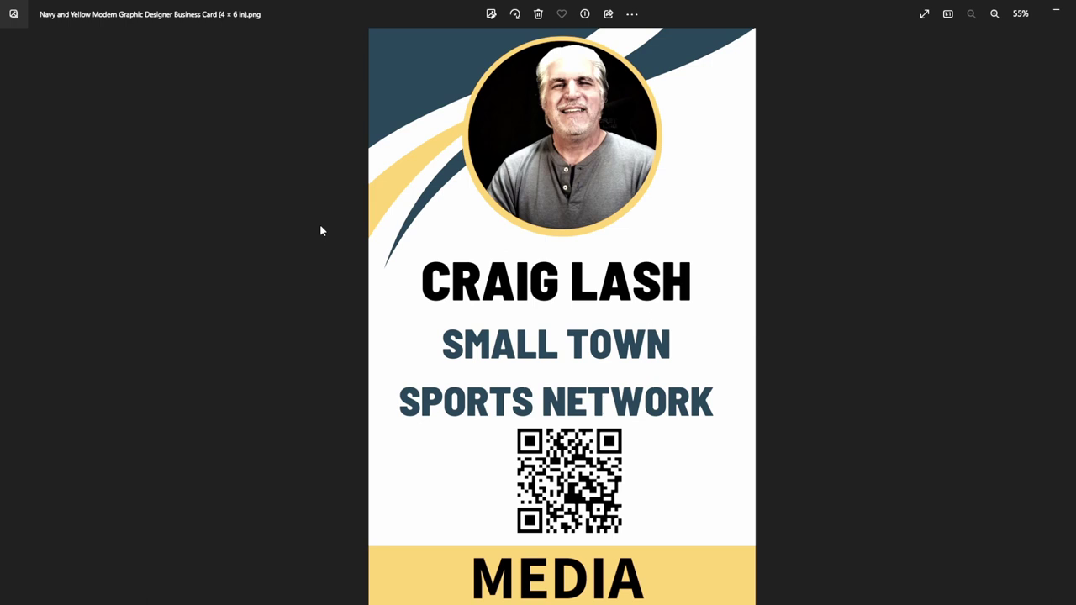
Start printing the card with Portrait orientation on 4"×6" paper.
left_click(632, 14)
left_click(531, 113)
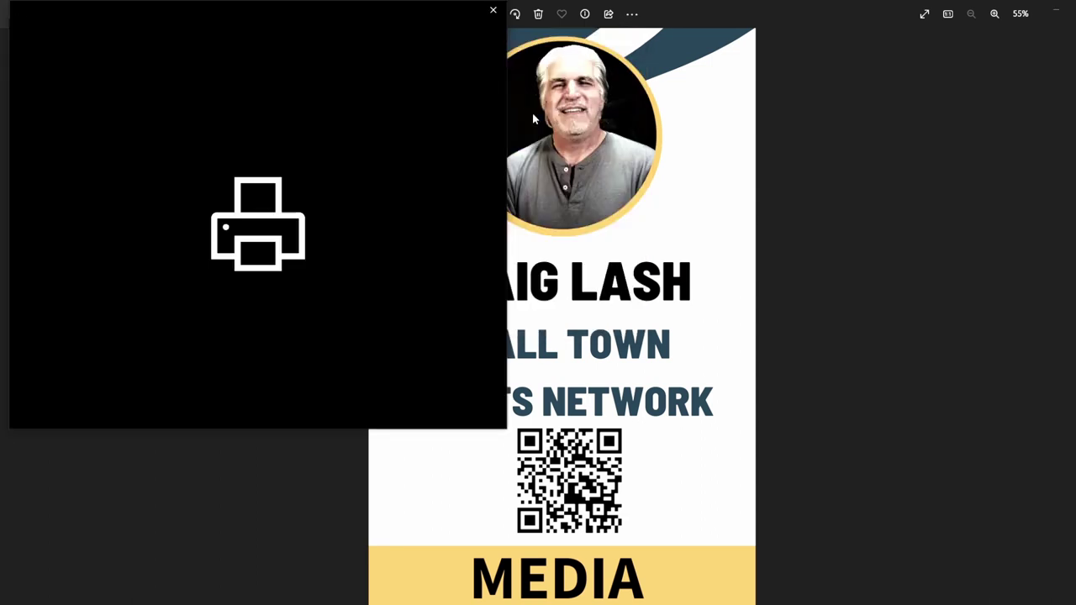
left_click(103, 153)
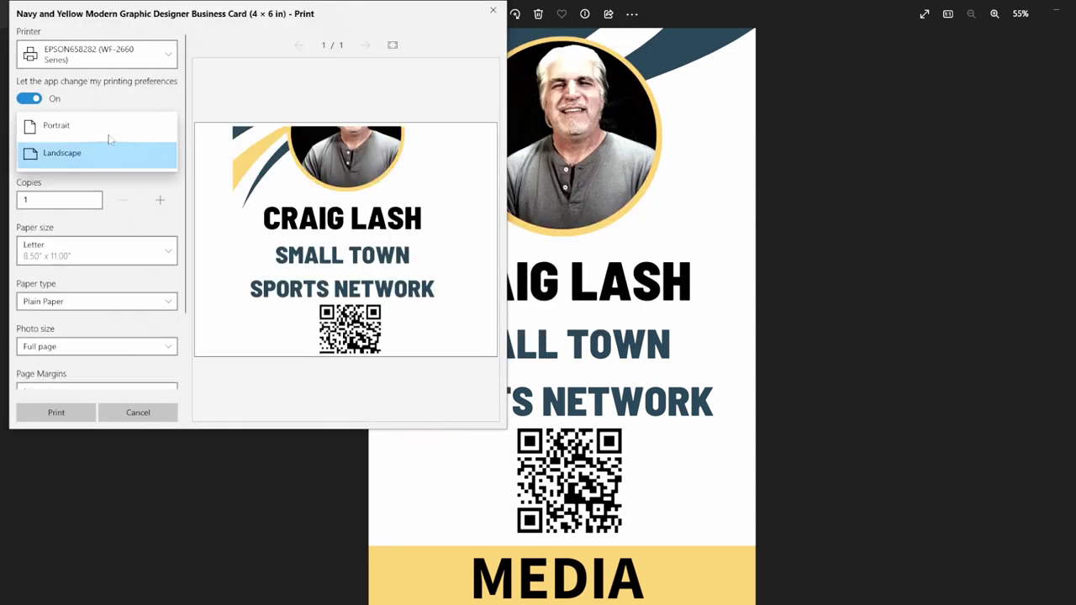
left_click(109, 128)
left_click(57, 262)
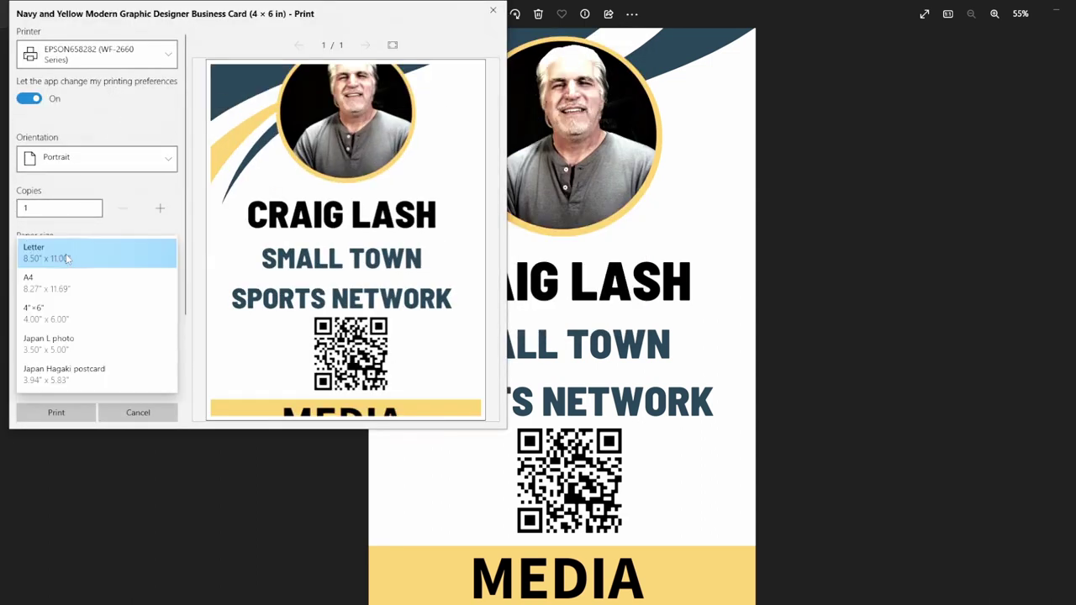
left_click(49, 320)
Choose glossy photo paper, keep Normal margins, and set the photo size to 4 x 6 in.
left_click(65, 308)
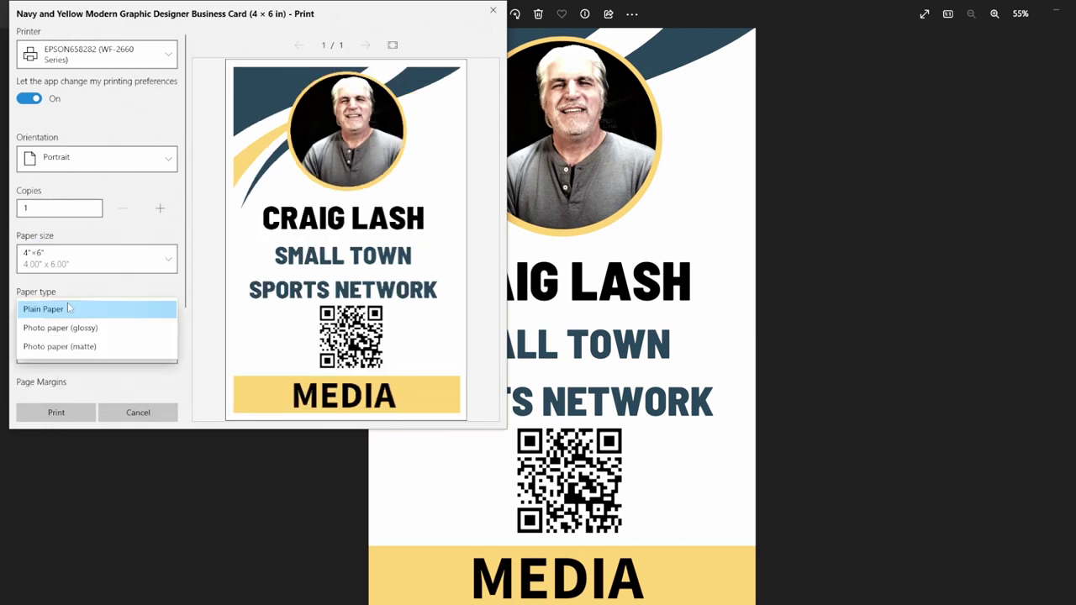
left_click(78, 329)
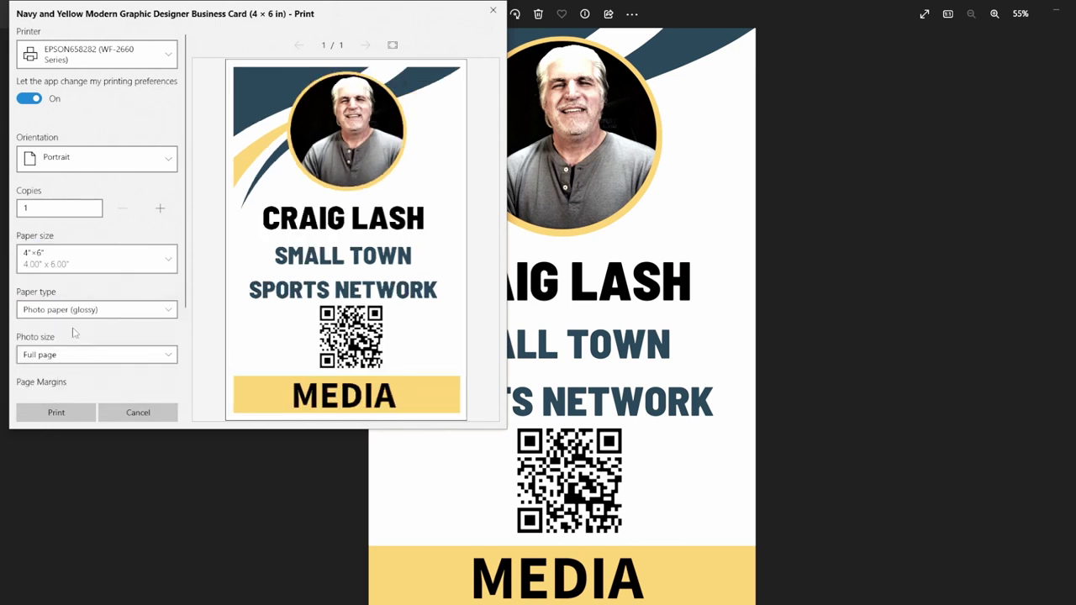
scroll(95, 332, "down", 3)
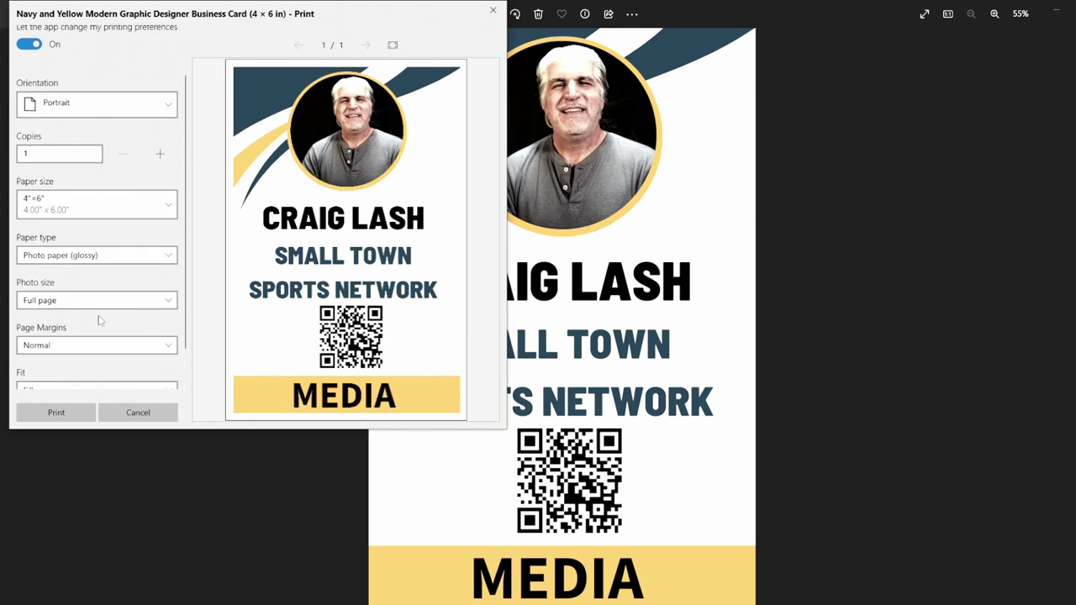
left_click(95, 309)
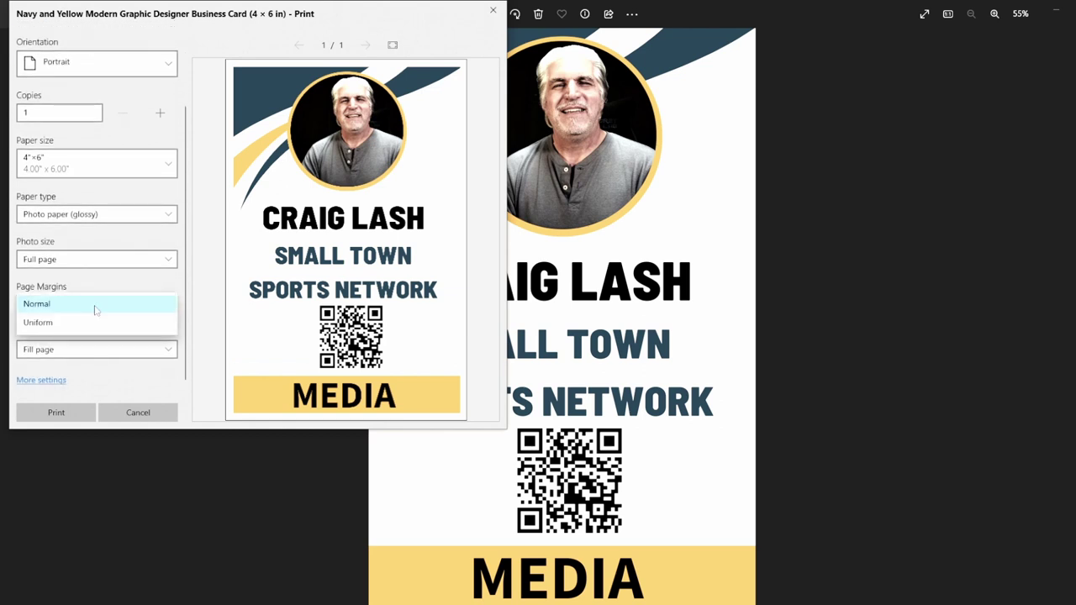
left_click(95, 308)
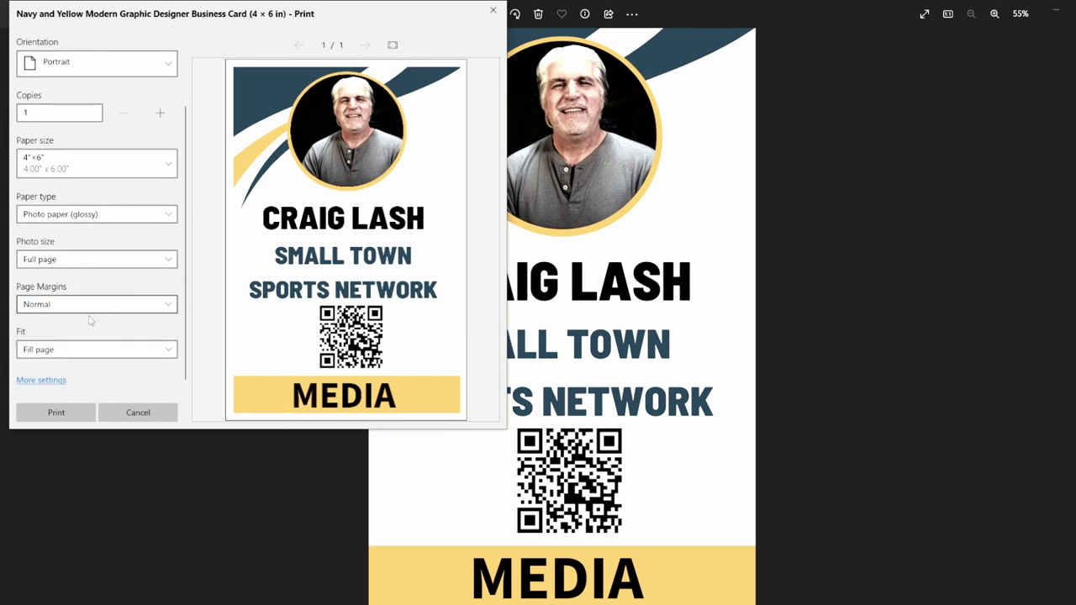
left_click(90, 260)
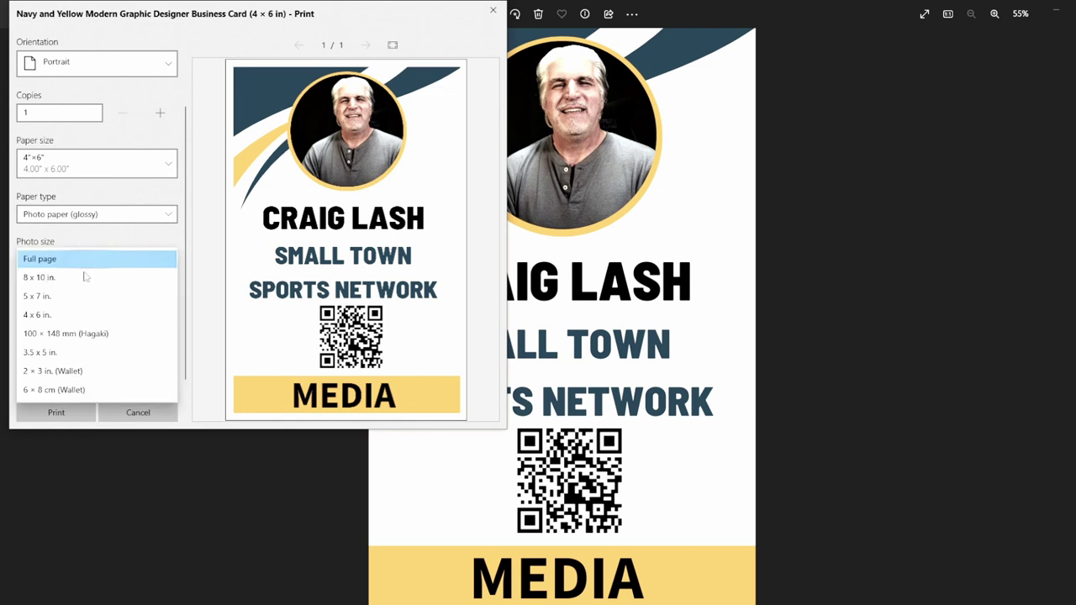
left_click(67, 315)
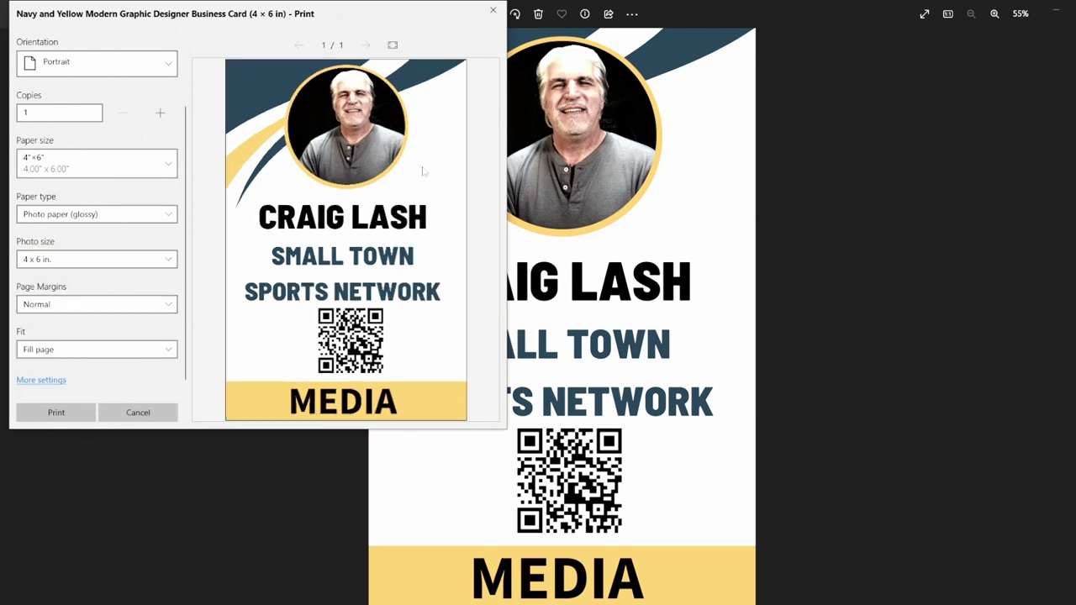